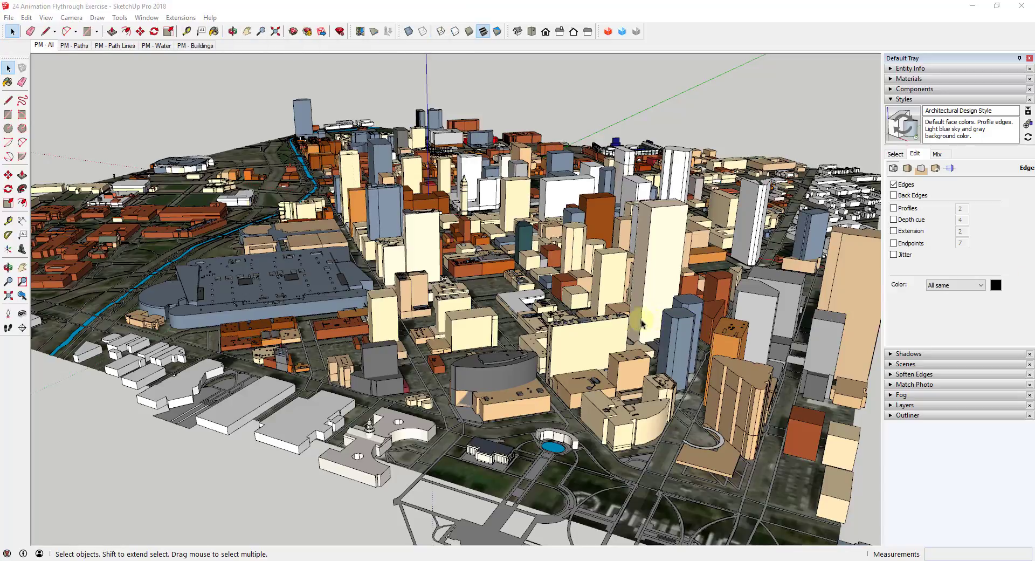
- Examine the downtown city model's buildings, roads and river from several angles, close up and as a whole
middle_click_drag(636, 315, 595, 265)
scroll(604, 291, "up", 2)
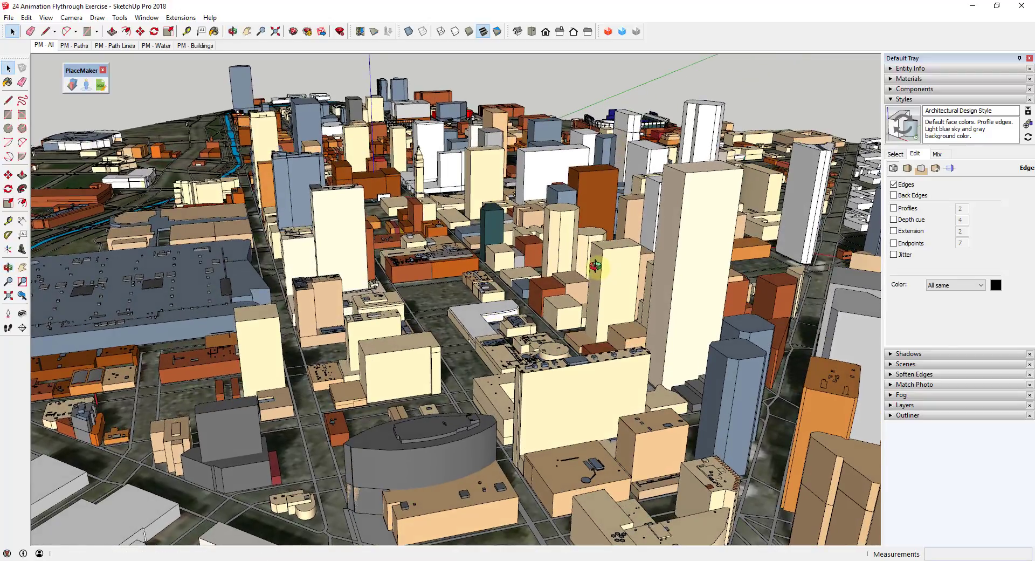
scroll(579, 264, "down", 3)
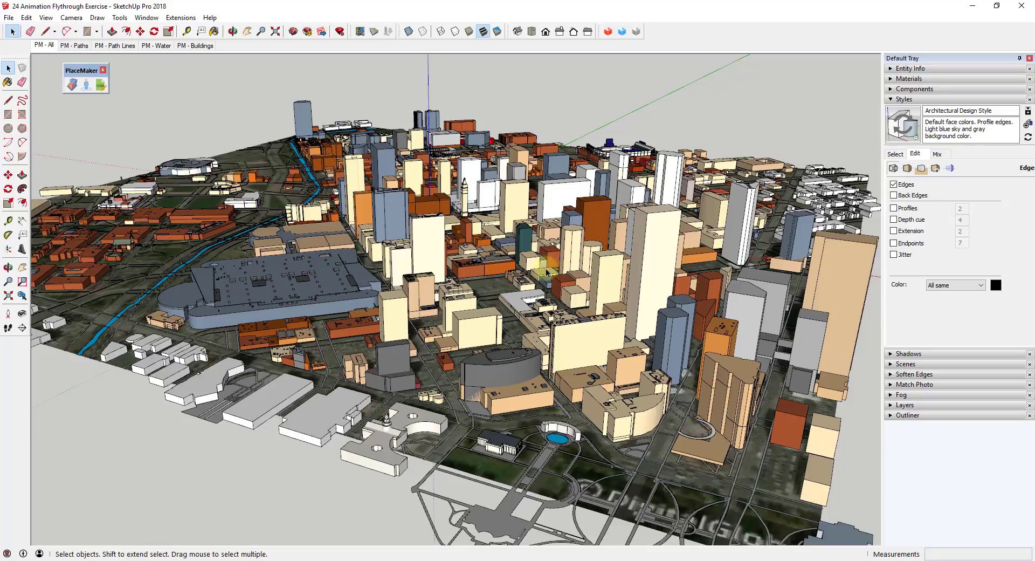
scroll(431, 310, "down", 5)
scroll(486, 378, "up", 3)
middle_click_drag(485, 377, 519, 394)
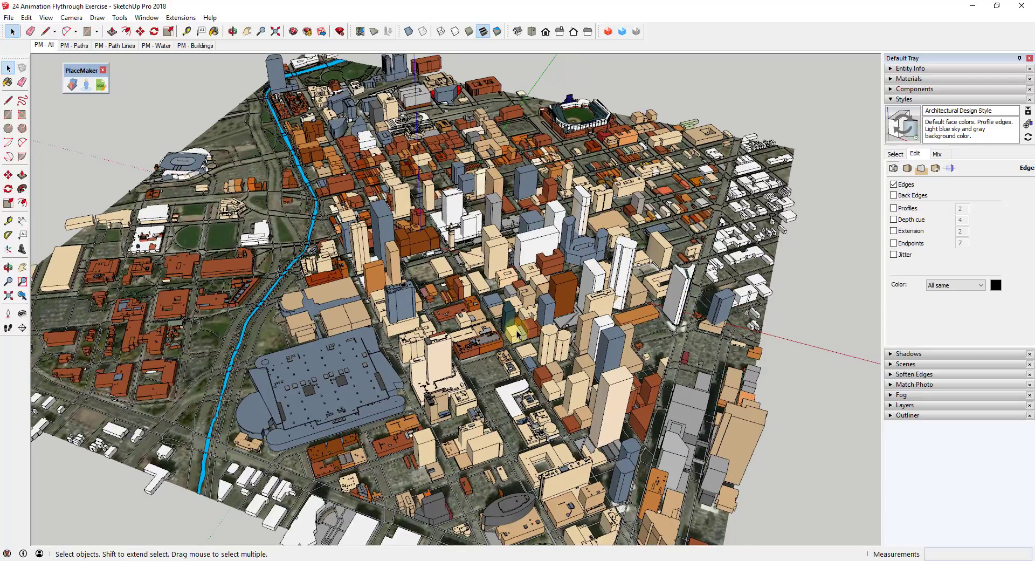
middle_click_drag(512, 331, 499, 248)
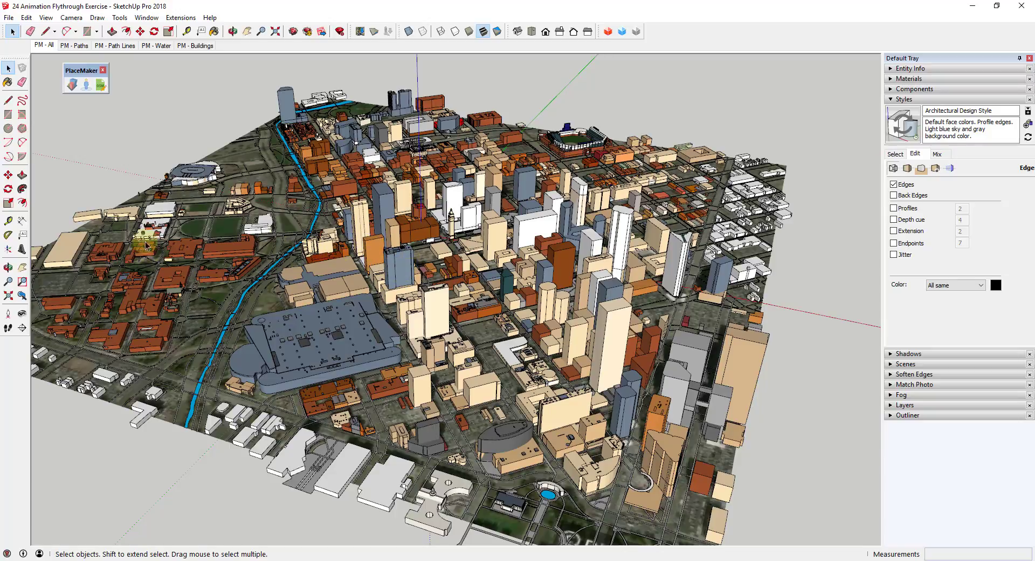
middle_click_drag(485, 303, 536, 296)
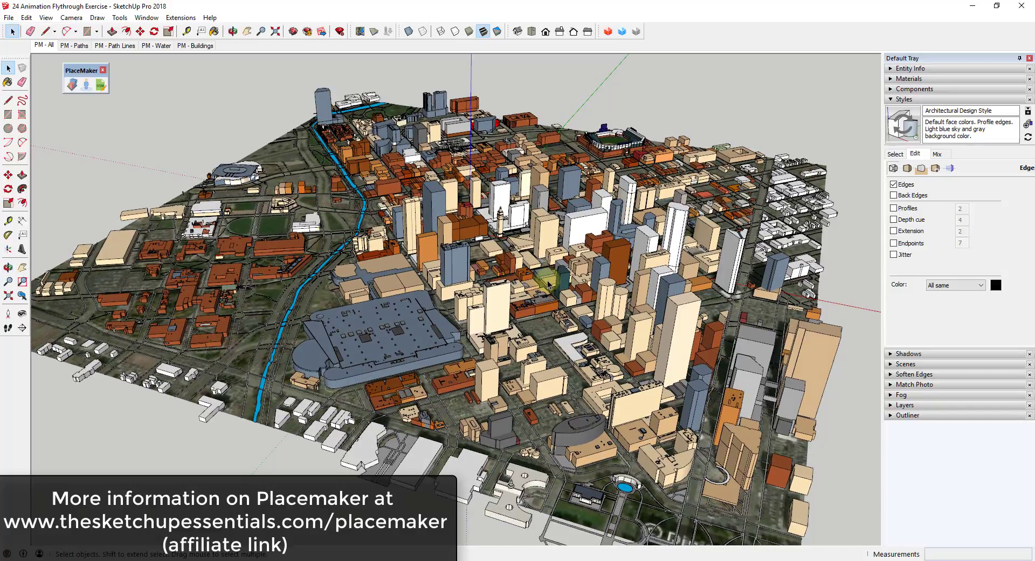
middle_click_drag(541, 289, 500, 260)
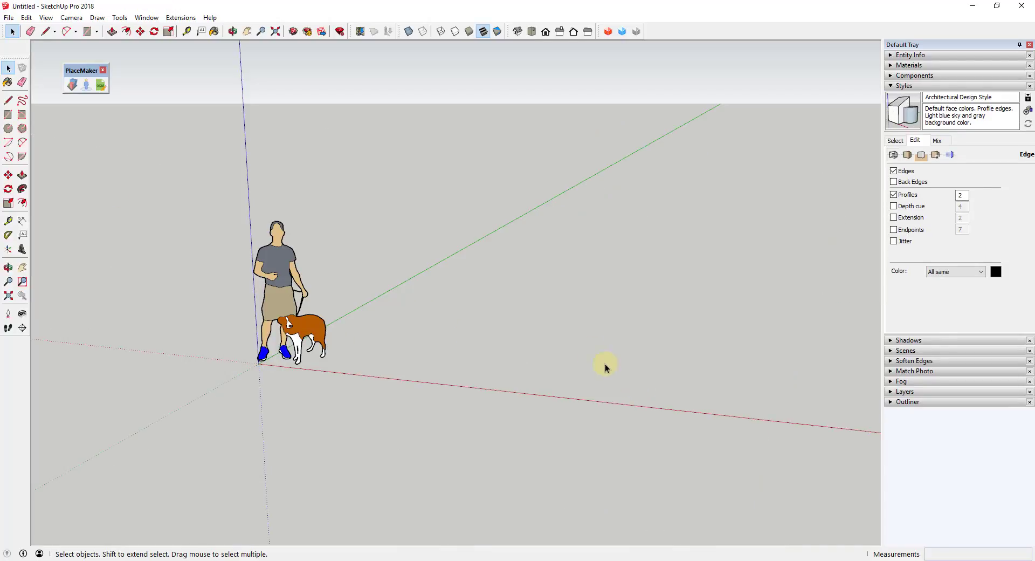
- Add a geolocated satellite image of the JW Marriott Palm Springs area, enlarging the capture region to the full allowed square
left_click(361, 31)
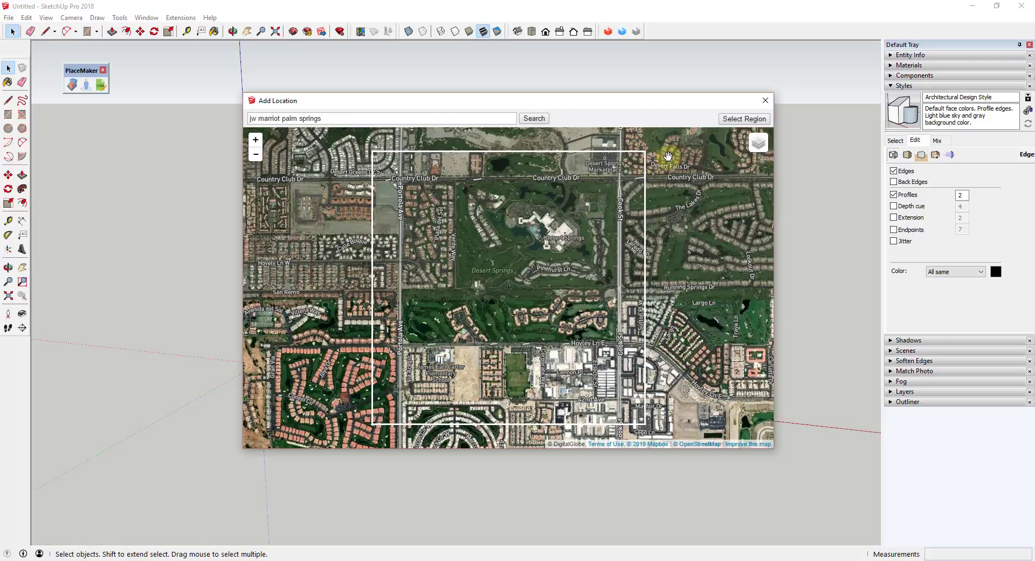
left_click(737, 119)
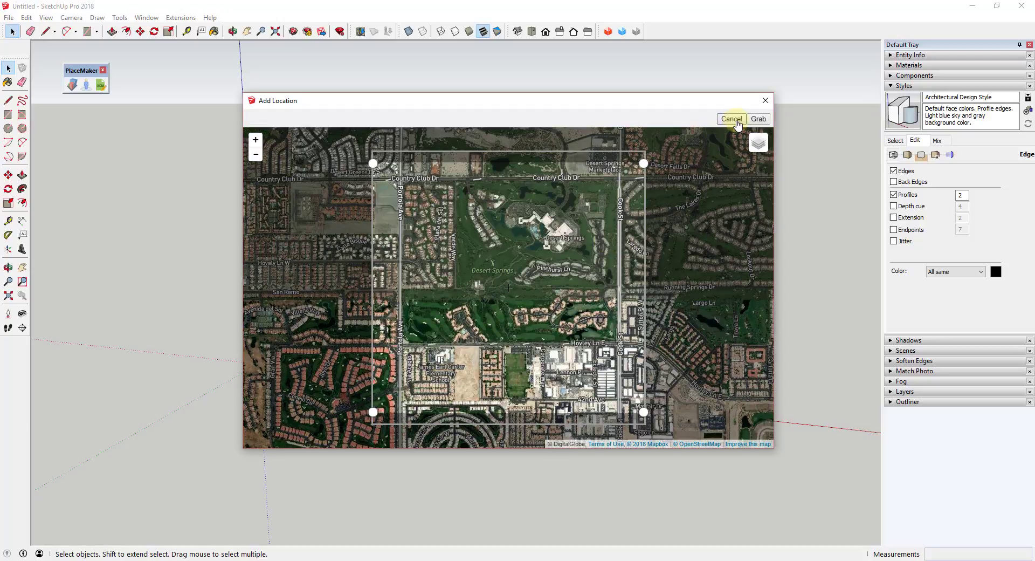
left_click_drag(641, 168, 642, 153)
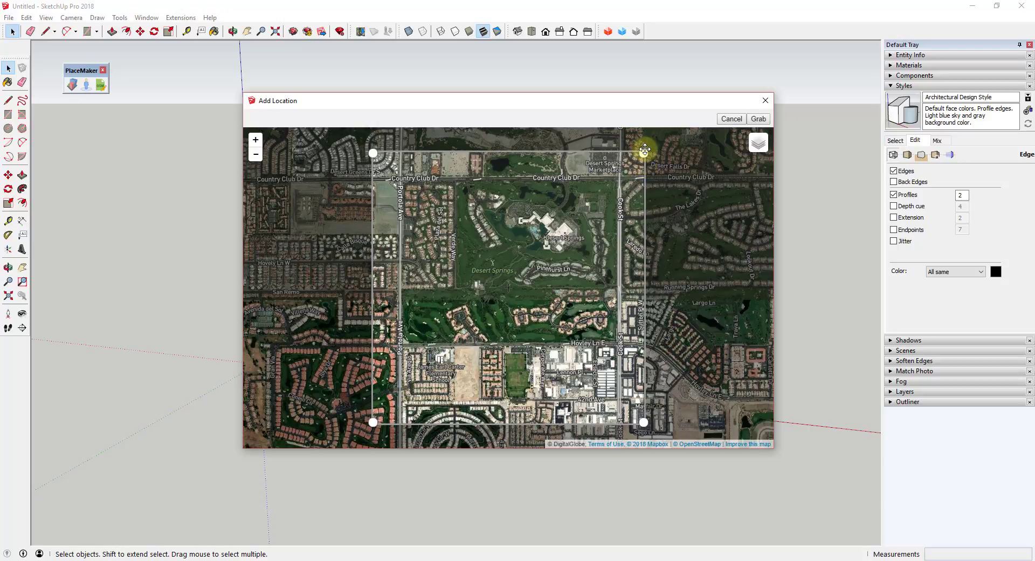
left_click(758, 119)
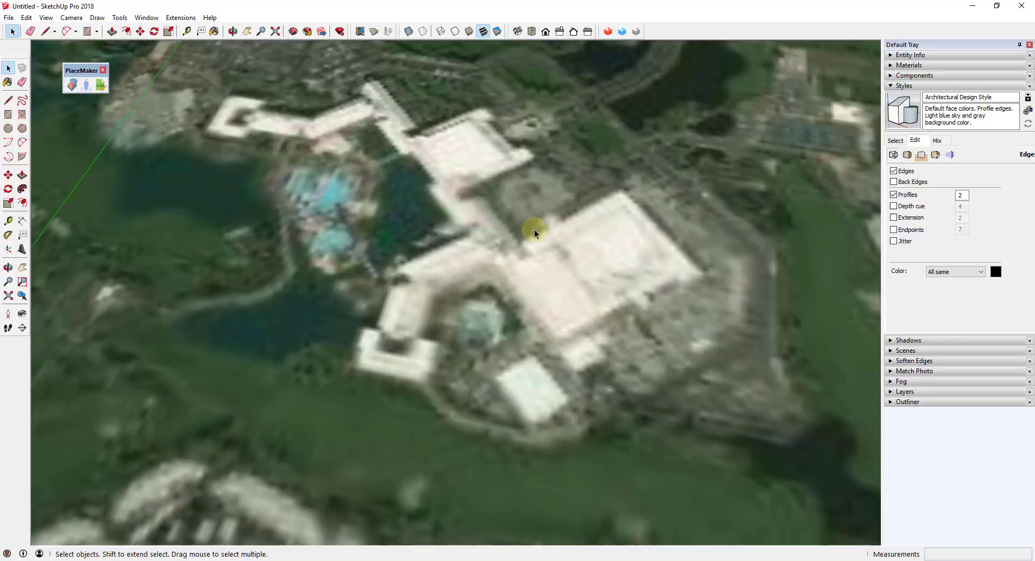
- Examine the resolution of the imported satellite image around the resort buildings and pools
scroll(532, 222, "up", 3)
scroll(505, 227, "down", 6)
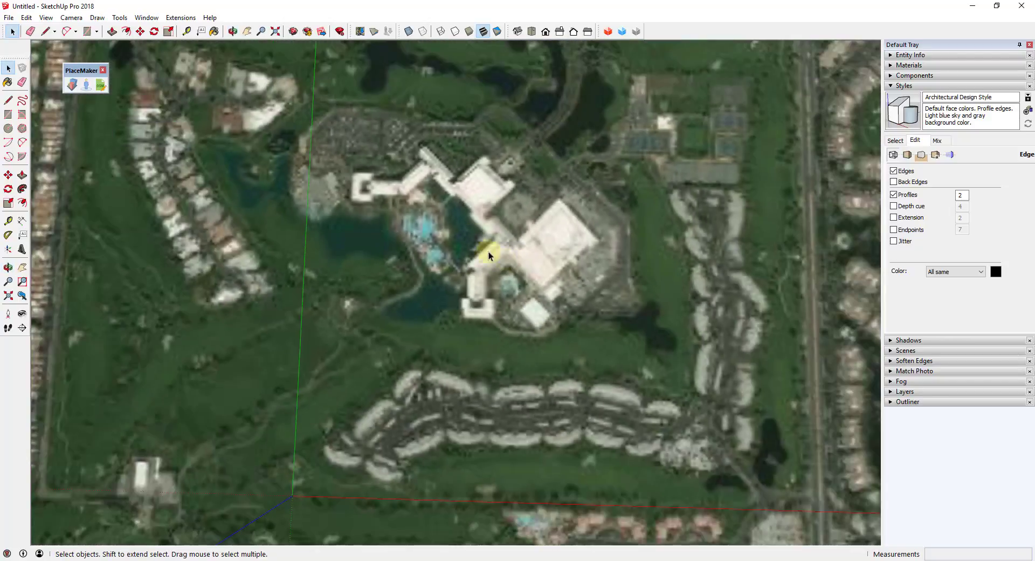
scroll(464, 202, "up", 4)
scroll(466, 208, "down", 2)
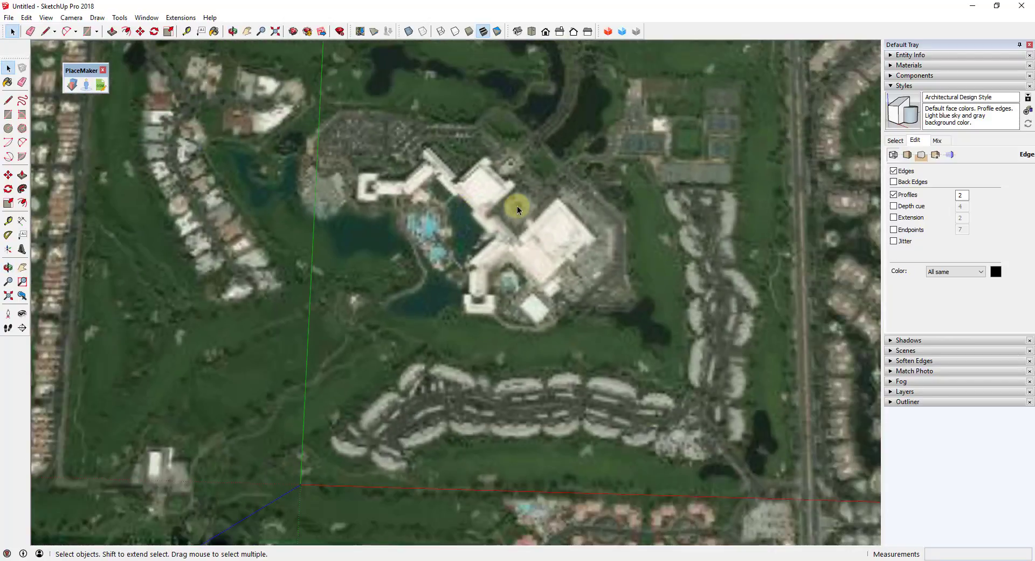
scroll(499, 214, "up", 2)
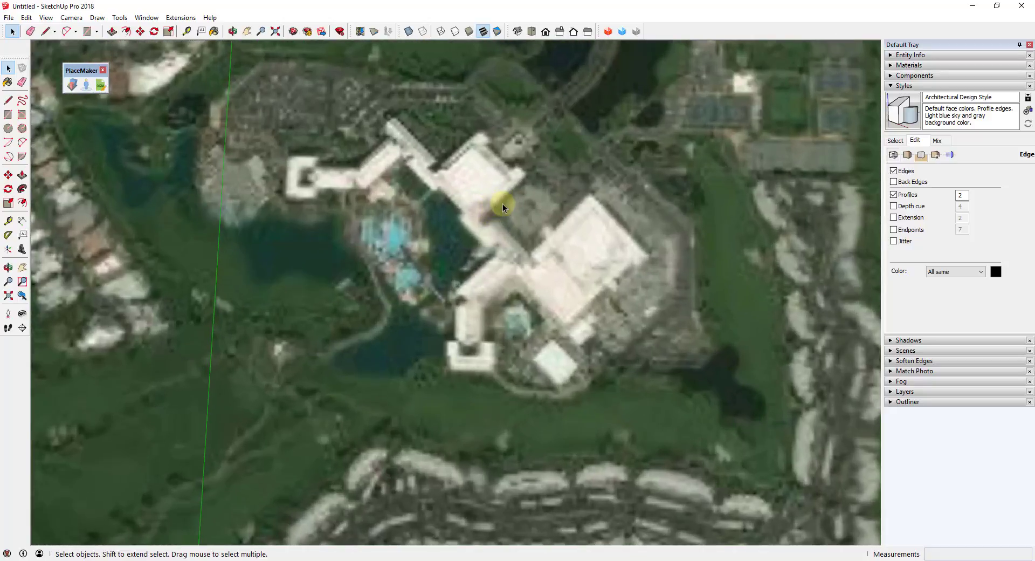
scroll(502, 202, "down", 5)
middle_click_drag(495, 201, 501, 178)
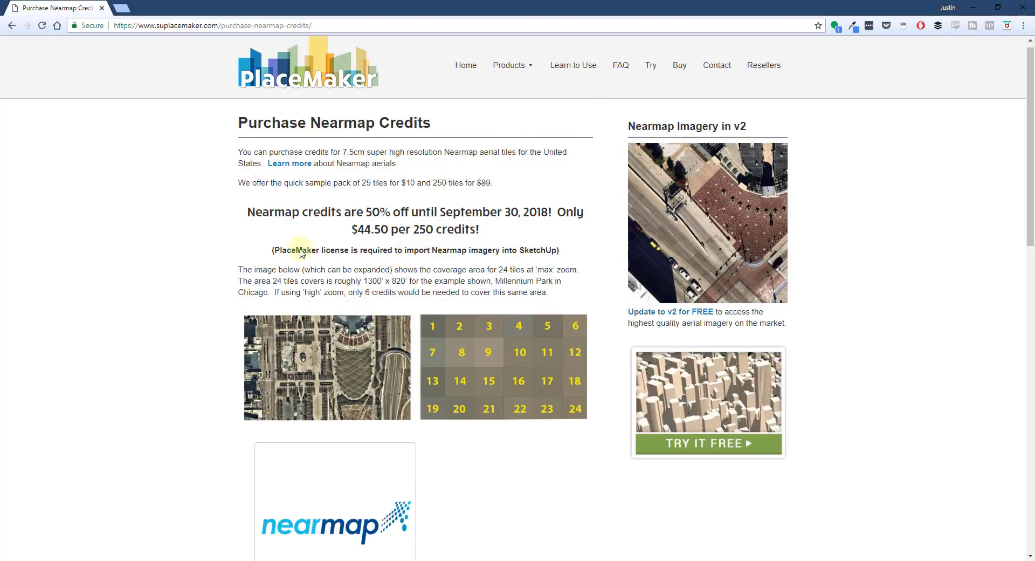
- Switch to the PlaceMaker website in the browser and review the Nearmap credit packs and the tile size chart
scroll(407, 199, "down", 4)
scroll(411, 213, "up", 3)
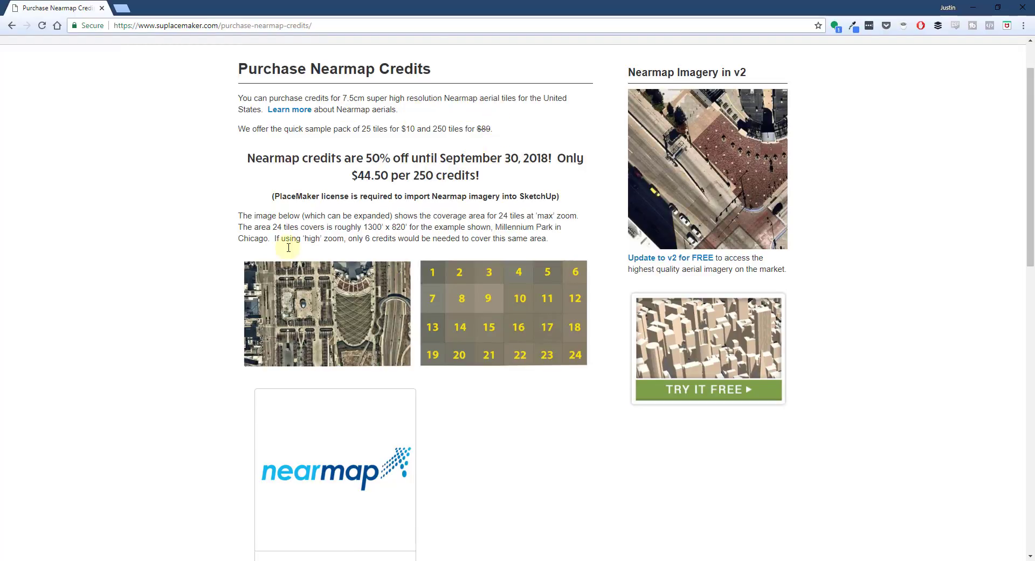
scroll(348, 266, "down", 3)
scroll(410, 268, "down", 4)
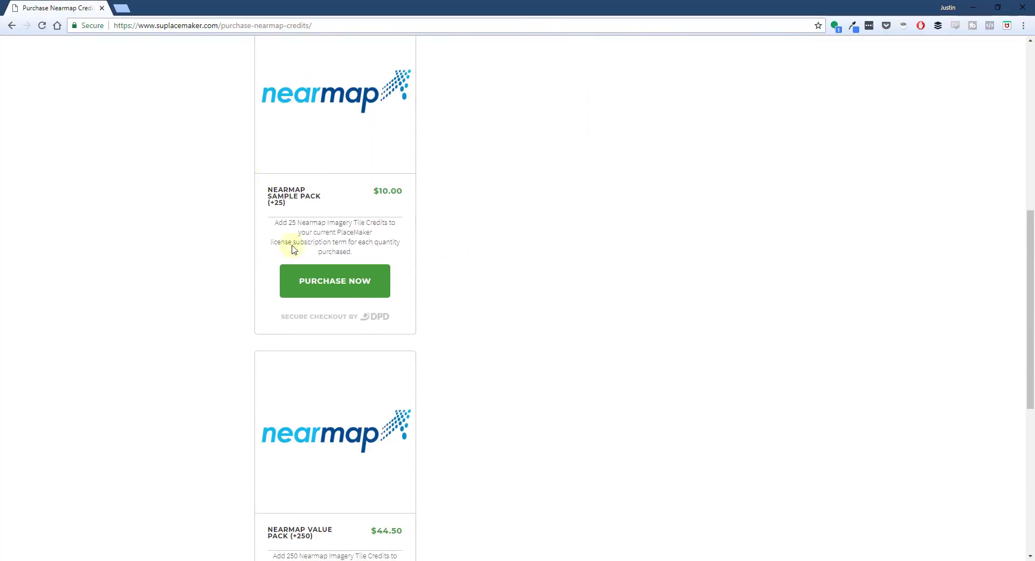
scroll(311, 192, "down", 4)
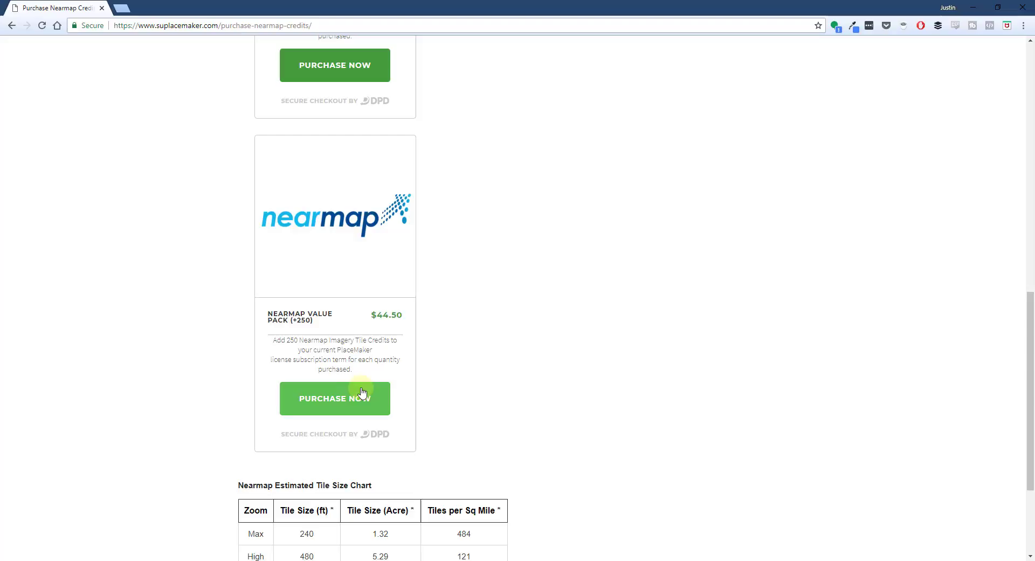
scroll(372, 379, "down", 3)
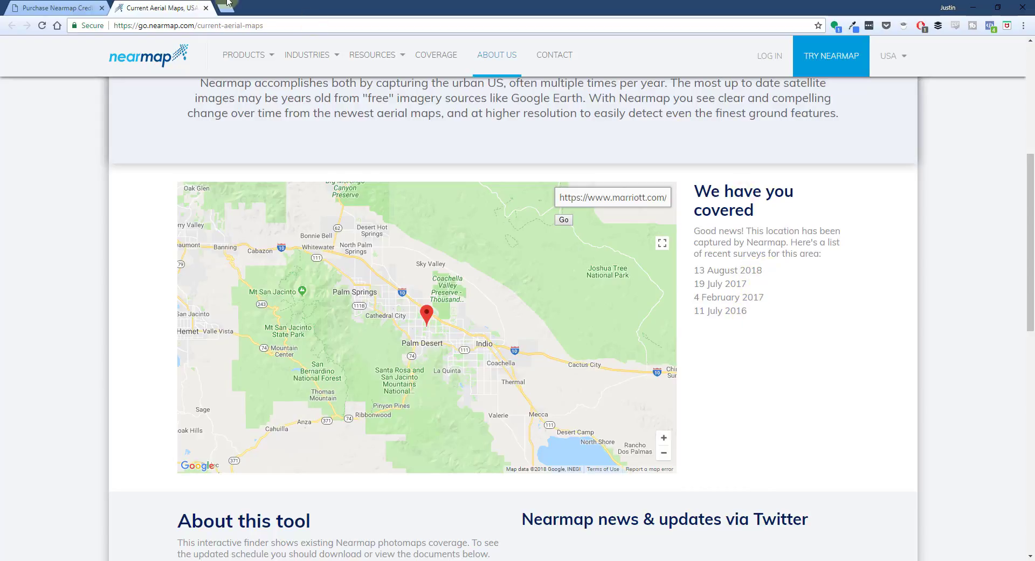
- Add the Nearmap Value Pack (+250) to the cart and review the order
left_click_drag(162, 7, 1034, 216)
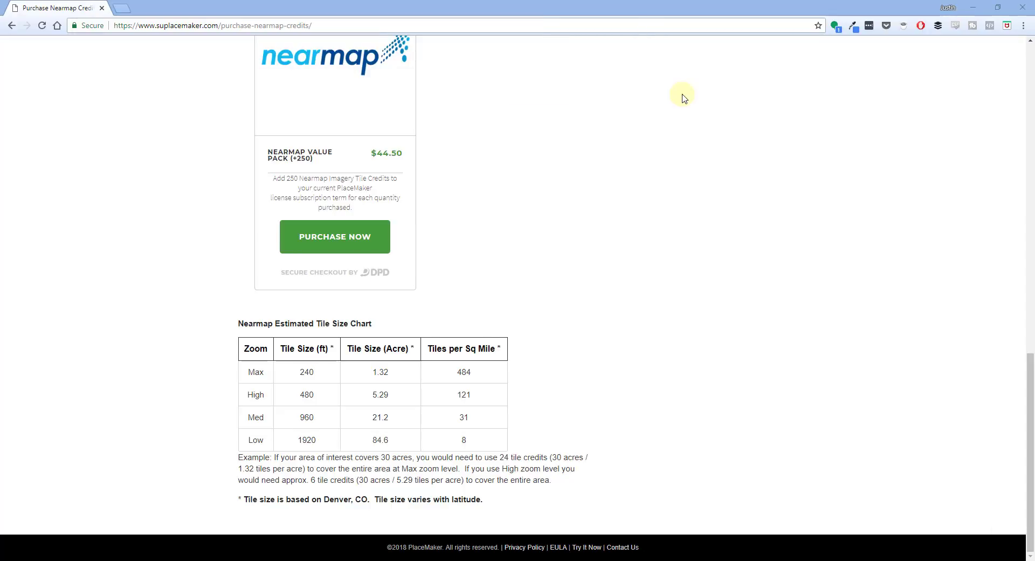
scroll(515, 274, "up", 1)
left_click(321, 304)
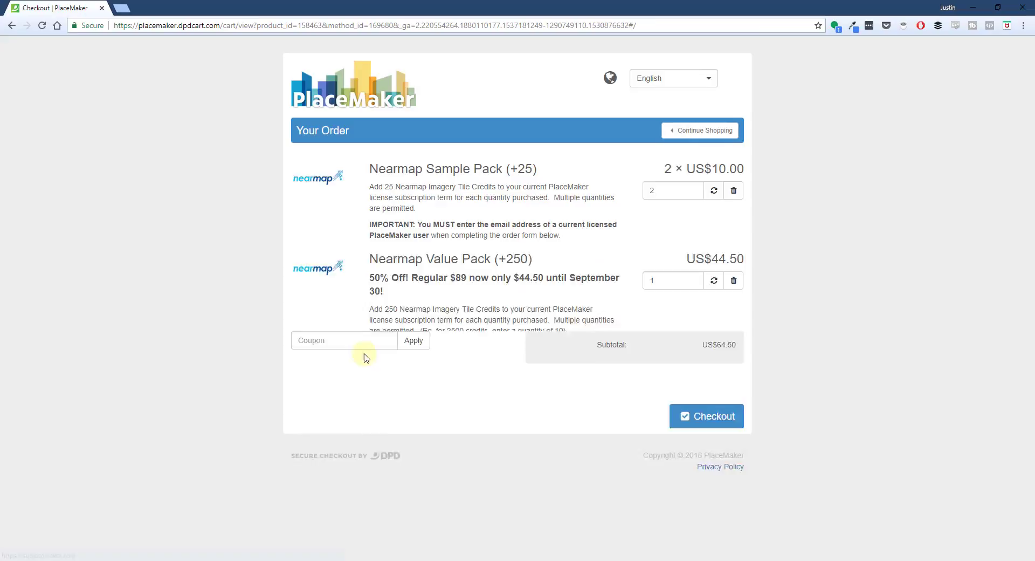
scroll(567, 288, "down", 8)
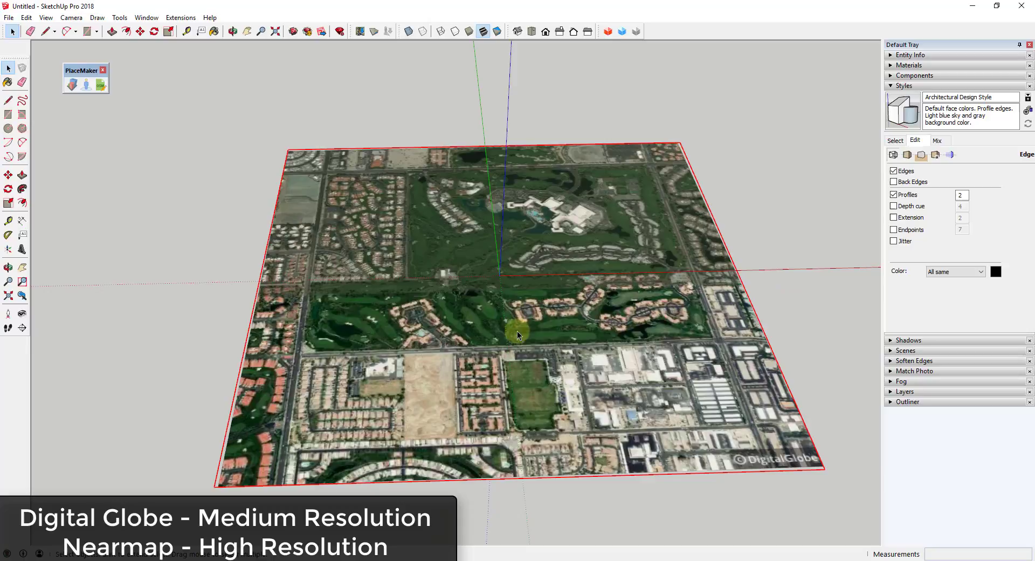
- Switch to SketchUp, show PlaceMaker's imagery import options and choose DigitalGlobe as the source
left_click(65, 86)
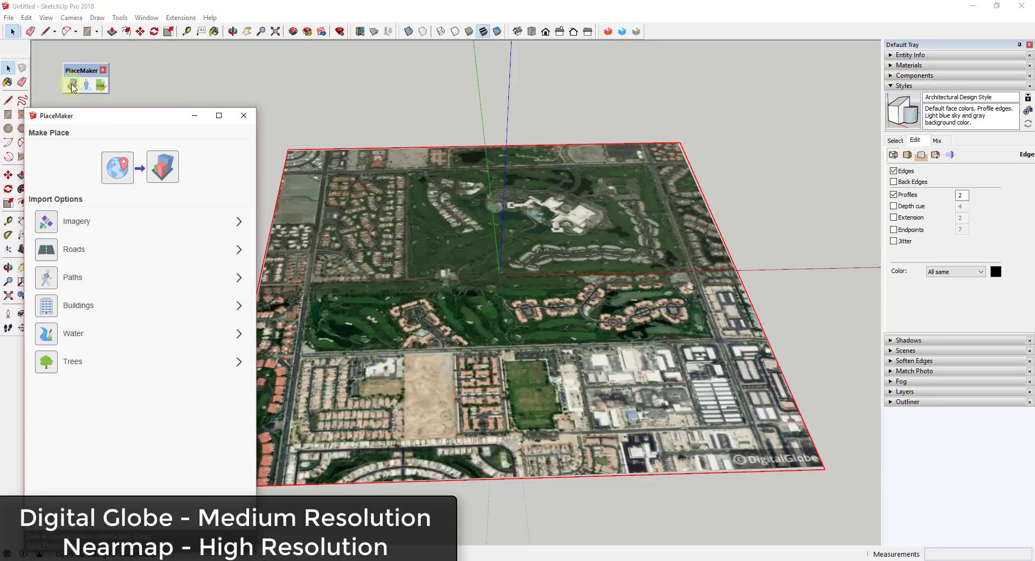
left_click(249, 231)
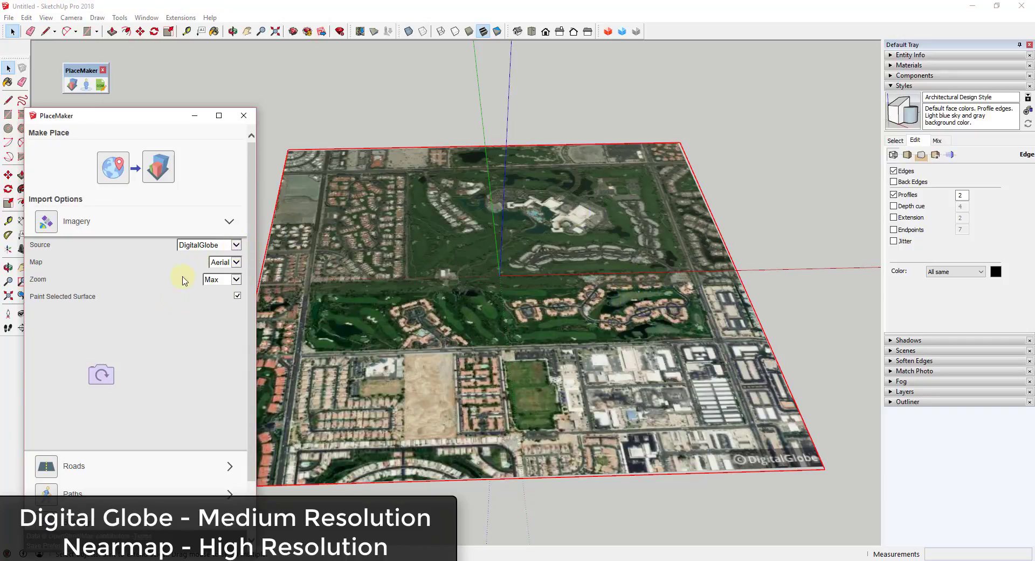
left_click(215, 246)
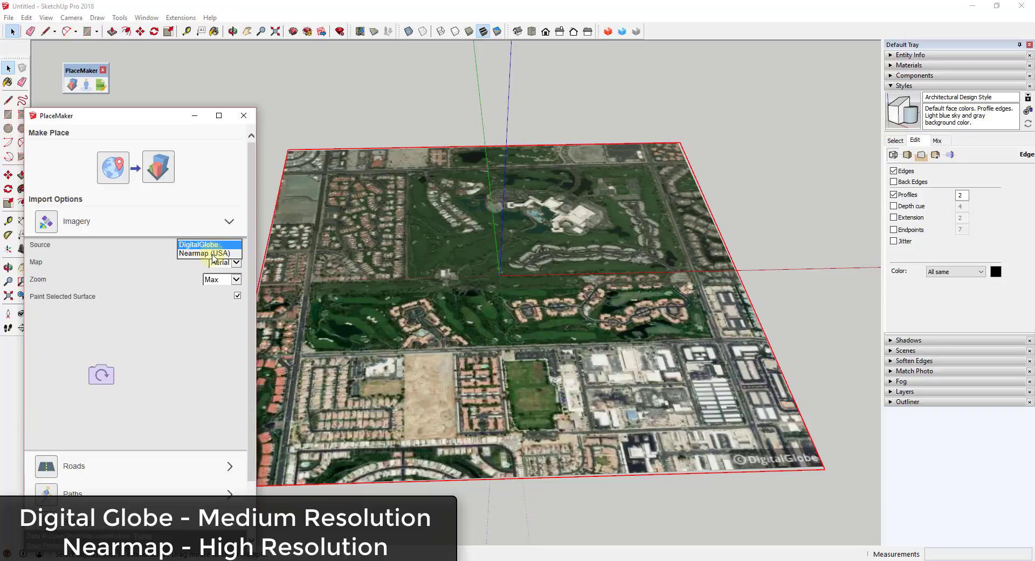
left_click(207, 245)
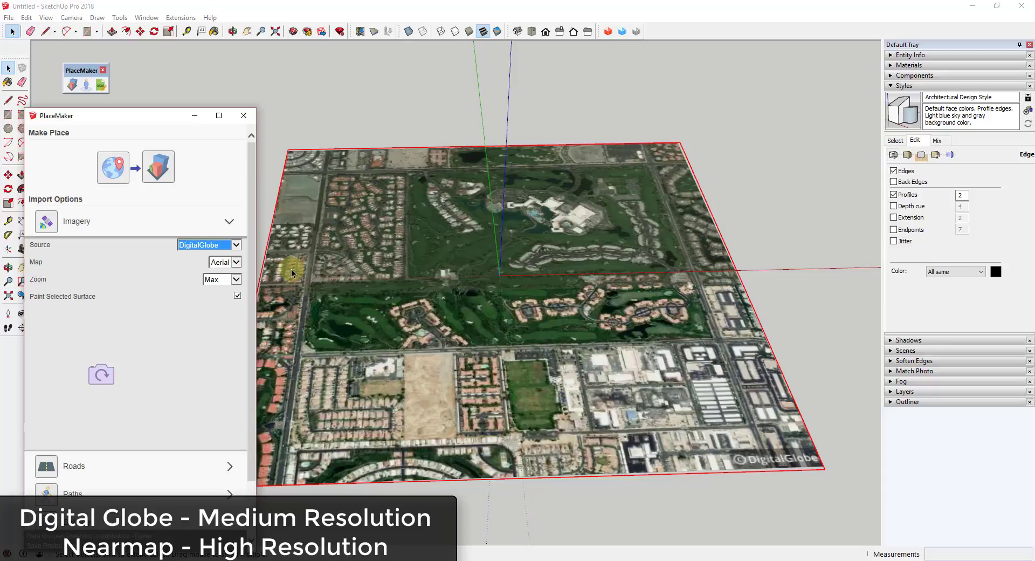
- Set the imagery zoom level to Low for the selected site surface
scroll(545, 233, "up", 3)
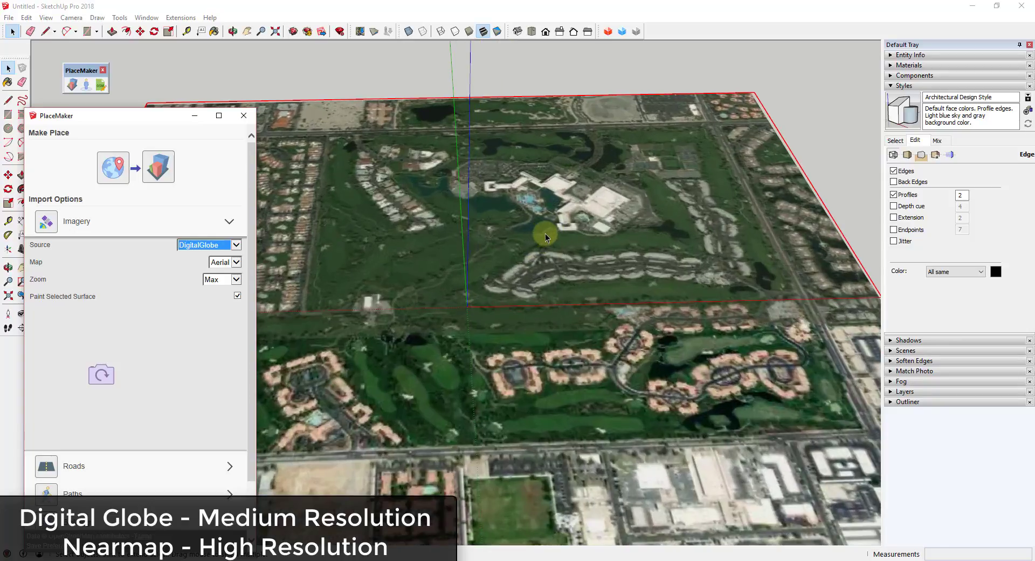
scroll(545, 233, "up", 2)
middle_click_drag(555, 222, 594, 215)
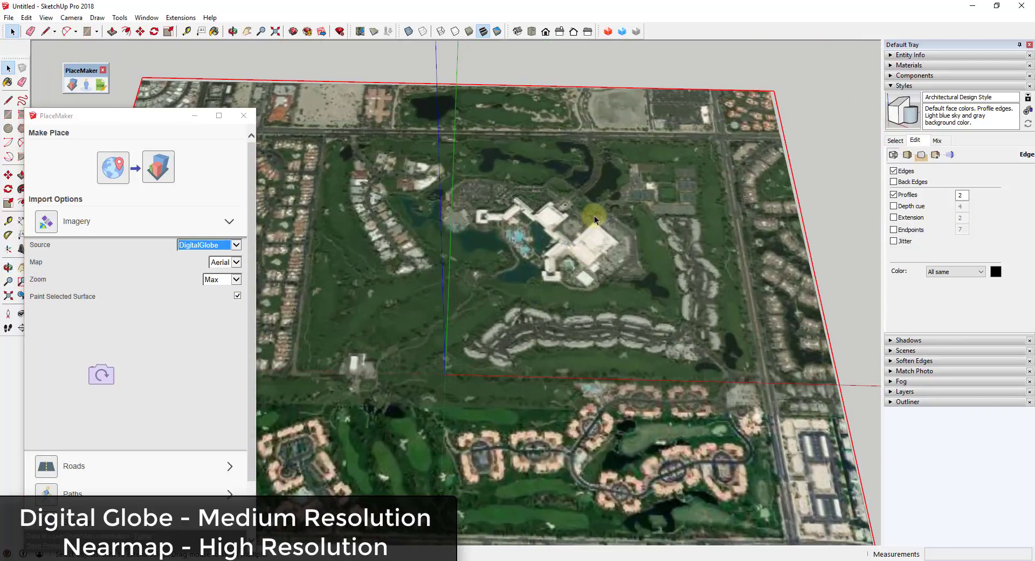
middle_click_drag(492, 251, 578, 209)
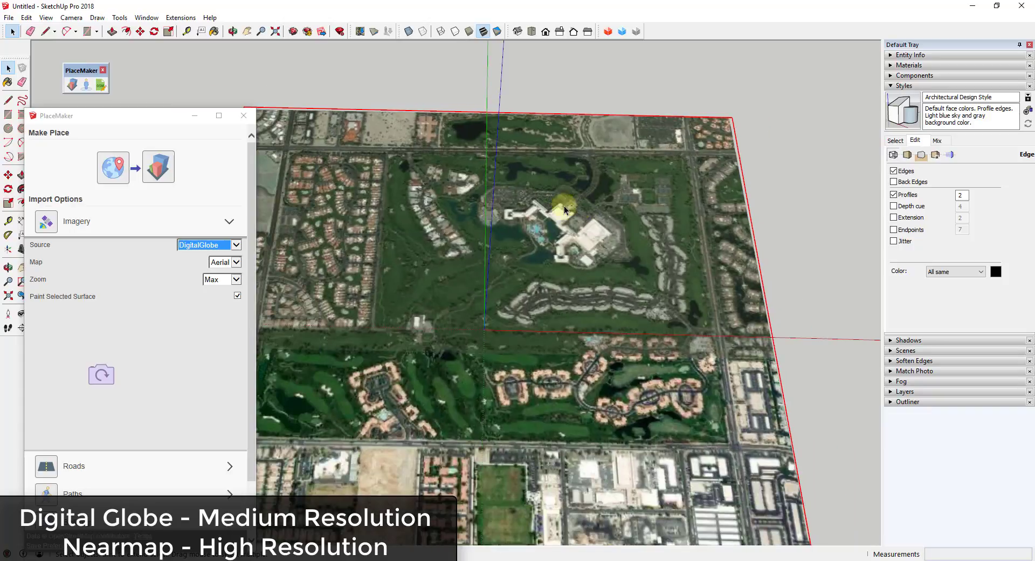
left_click(236, 279)
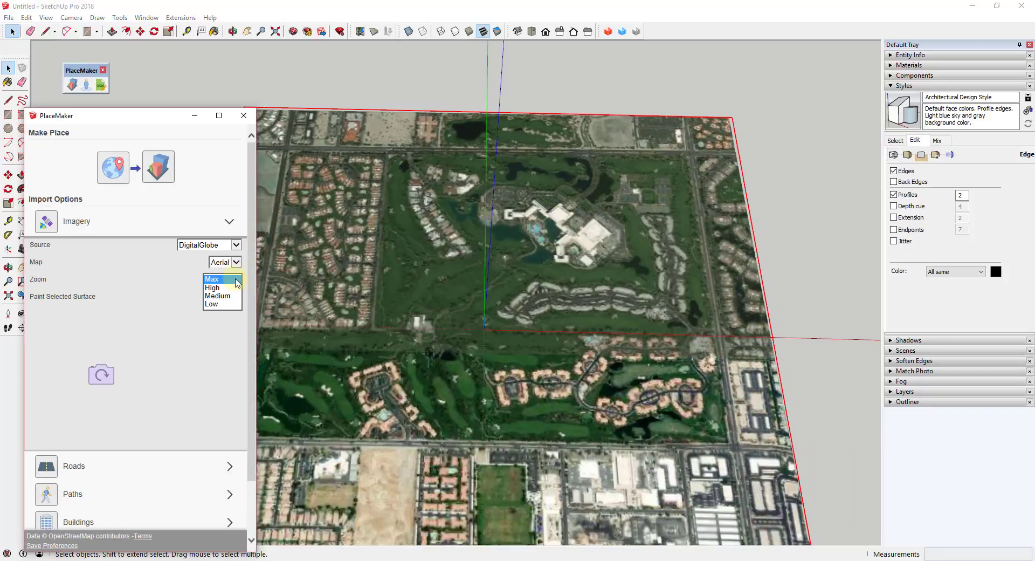
left_click(217, 305)
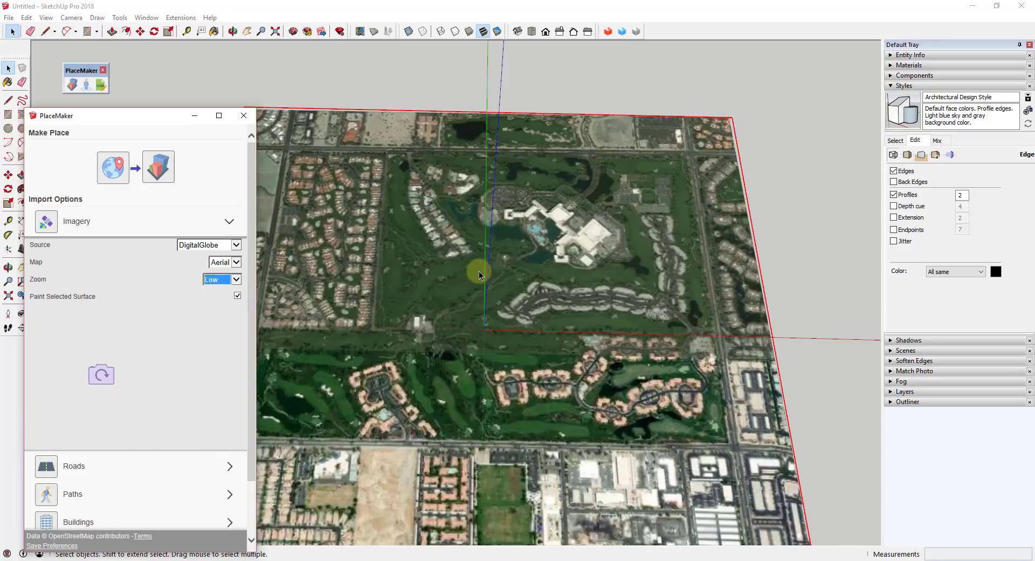
middle_click_drag(544, 296, 562, 261)
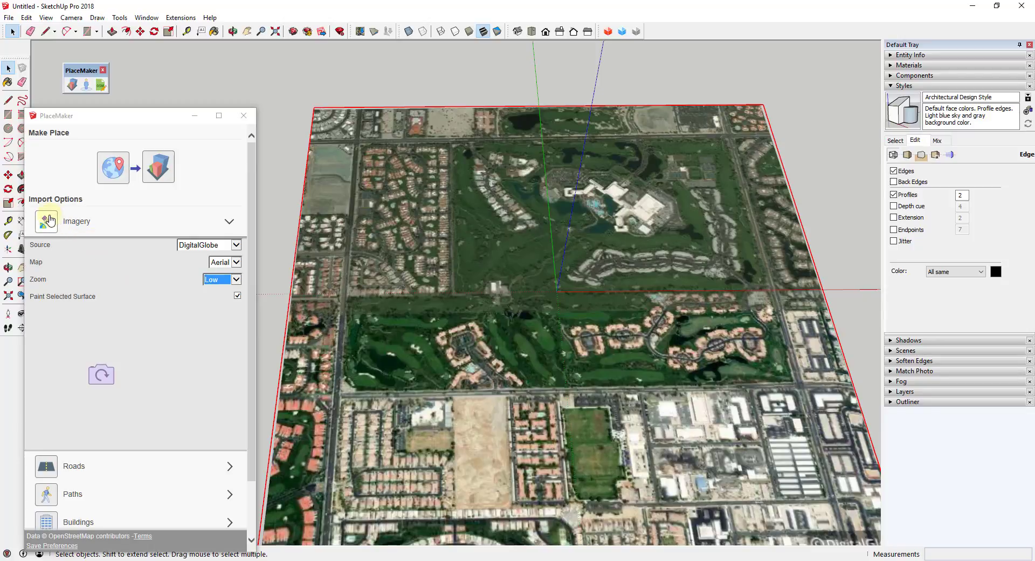
- Download the DigitalGlobe aerial imagery onto the selected surface and inspect its detail around the resort
left_click(46, 221)
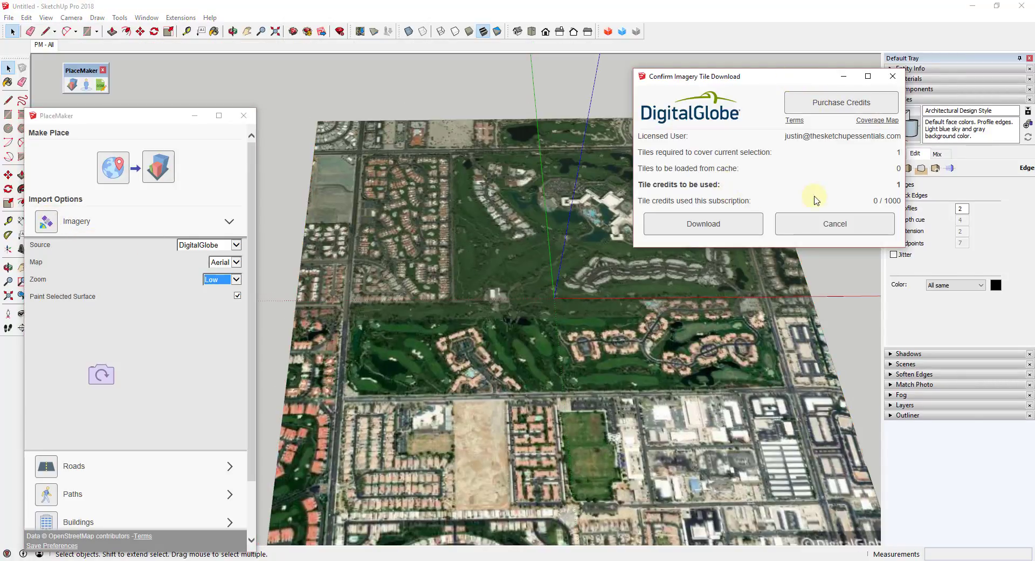
left_click(704, 224)
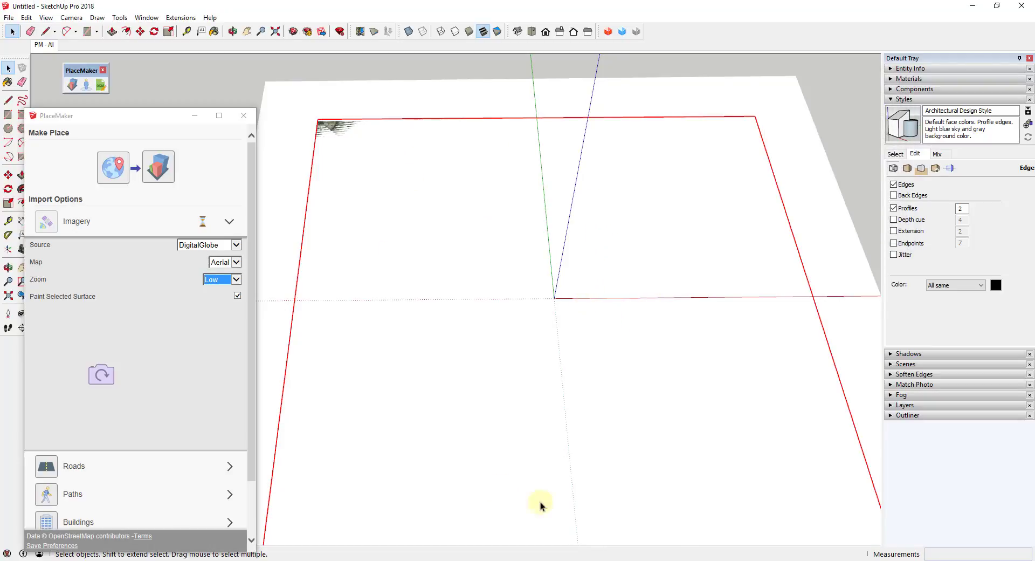
scroll(624, 215, "up", 12)
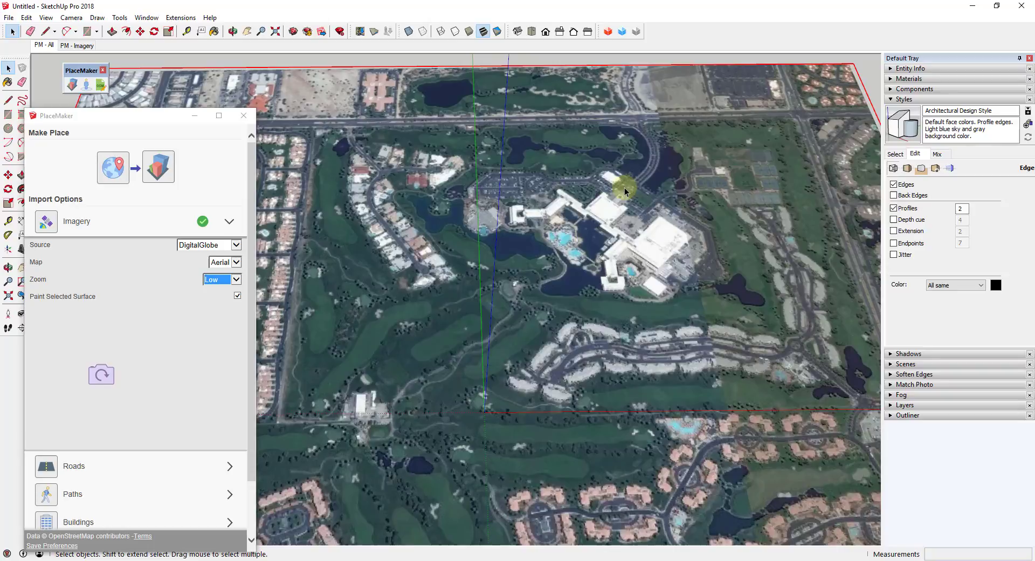
scroll(620, 232, "down", 10)
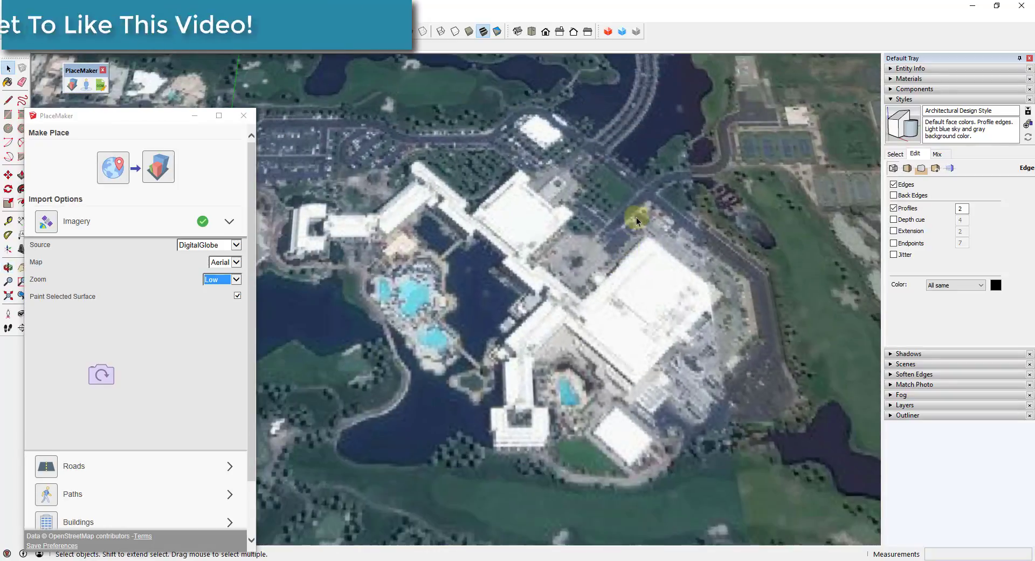
- Examine the DigitalGlobe imagery across the whole site and up close around the resort buildings
scroll(626, 235, "down", 2)
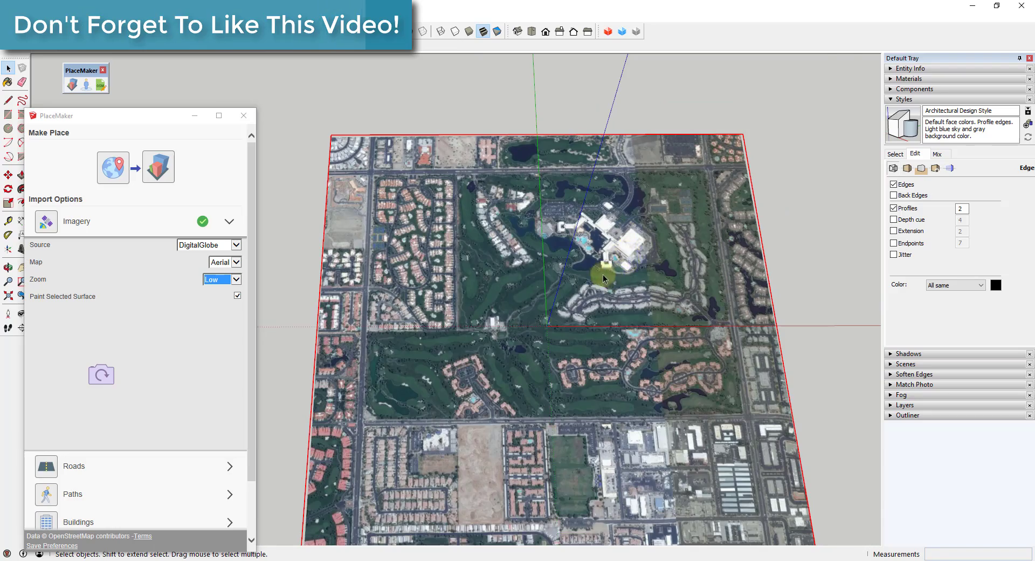
scroll(625, 253, "up", 10)
scroll(616, 242, "down", 10)
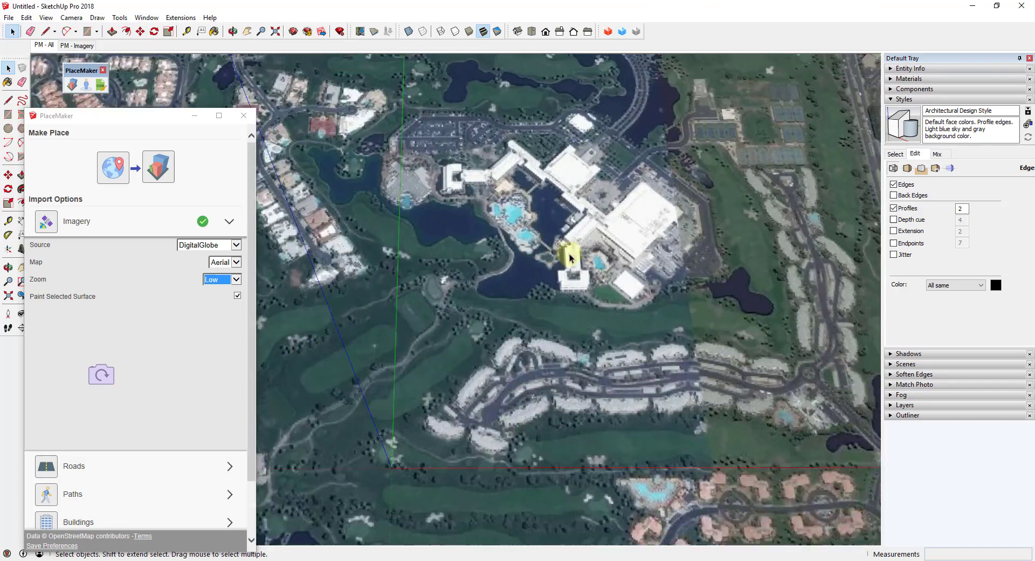
scroll(655, 281, "up", 3)
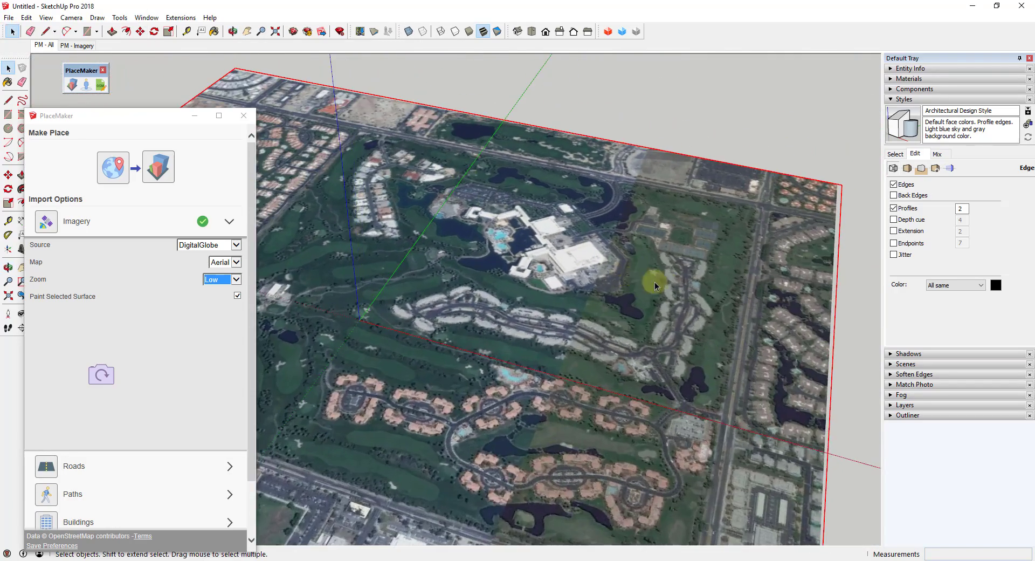
scroll(536, 257, "down", 4)
scroll(574, 263, "up", 6)
scroll(503, 254, "down", 3)
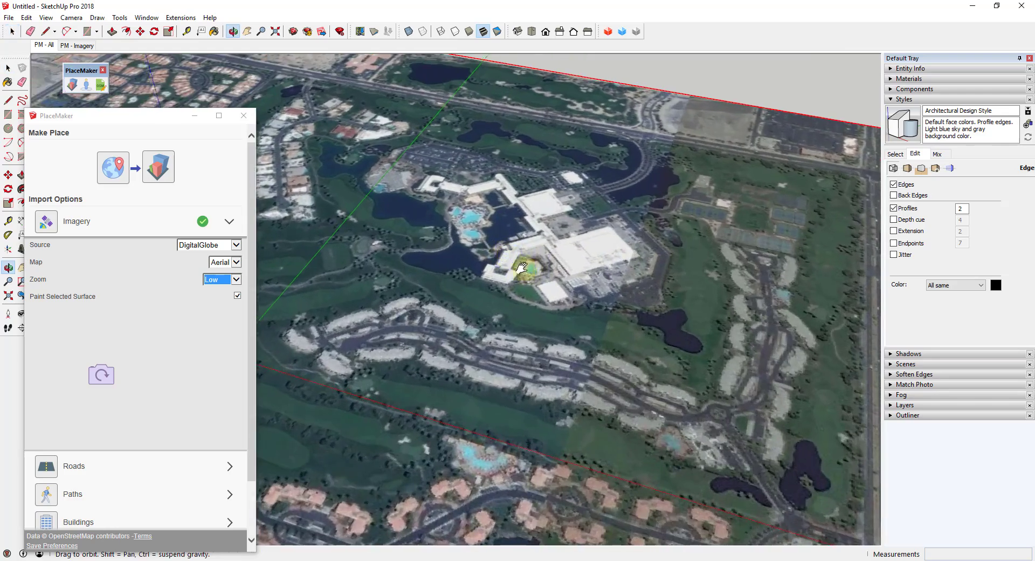
middle_click_drag(527, 275, 600, 346)
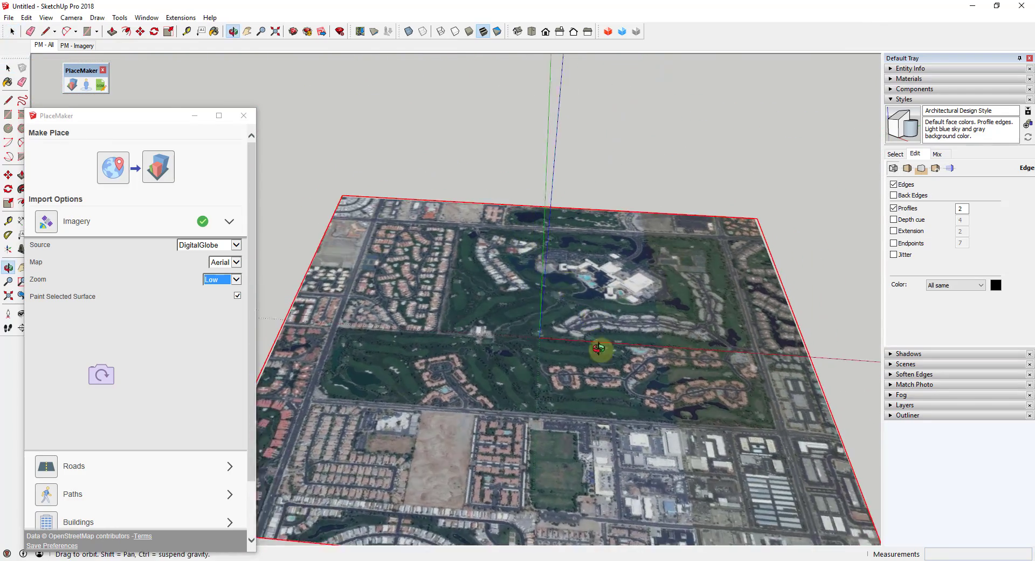
scroll(646, 253, "up", 8)
scroll(609, 231, "down", 6)
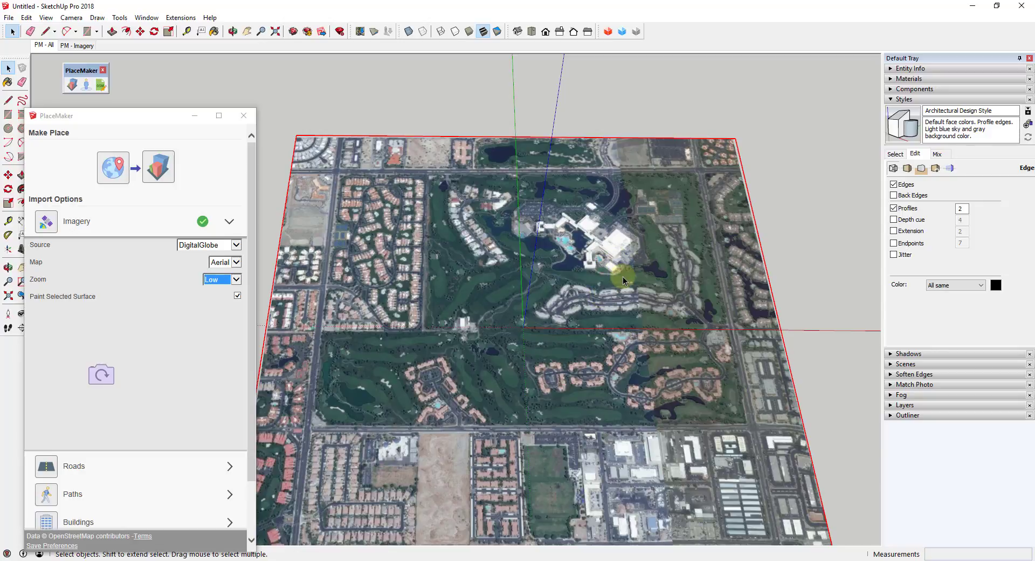
- Change the imagery source to Nearmap (USA) and check the tile credits required at Low zoom without downloading
left_click(236, 245)
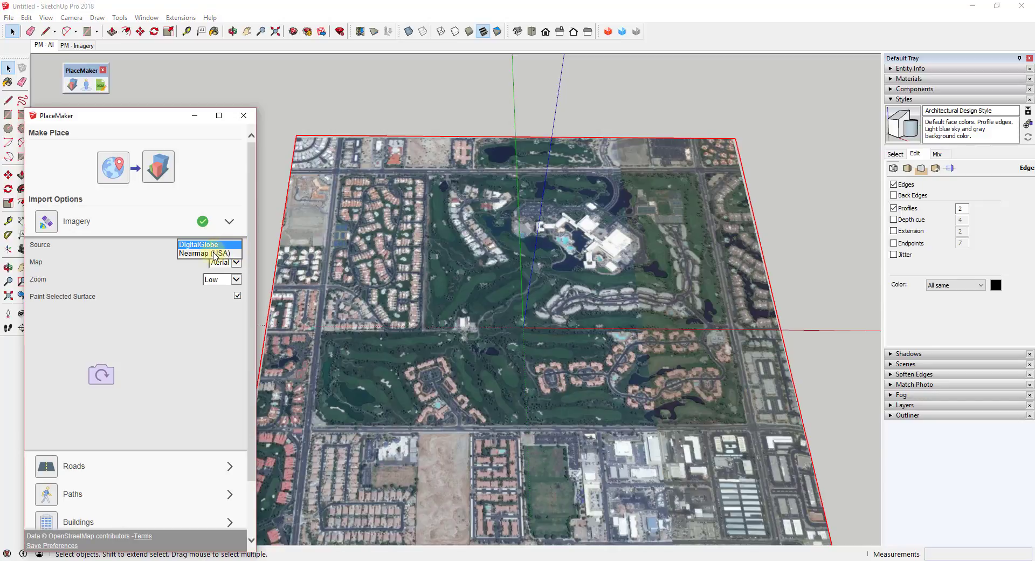
left_click(214, 253)
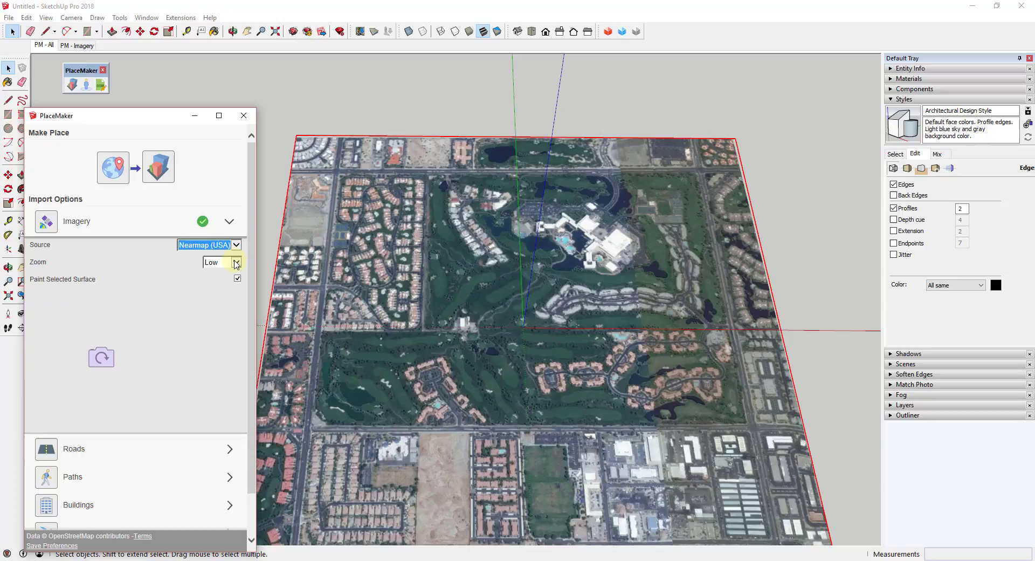
left_click(237, 262)
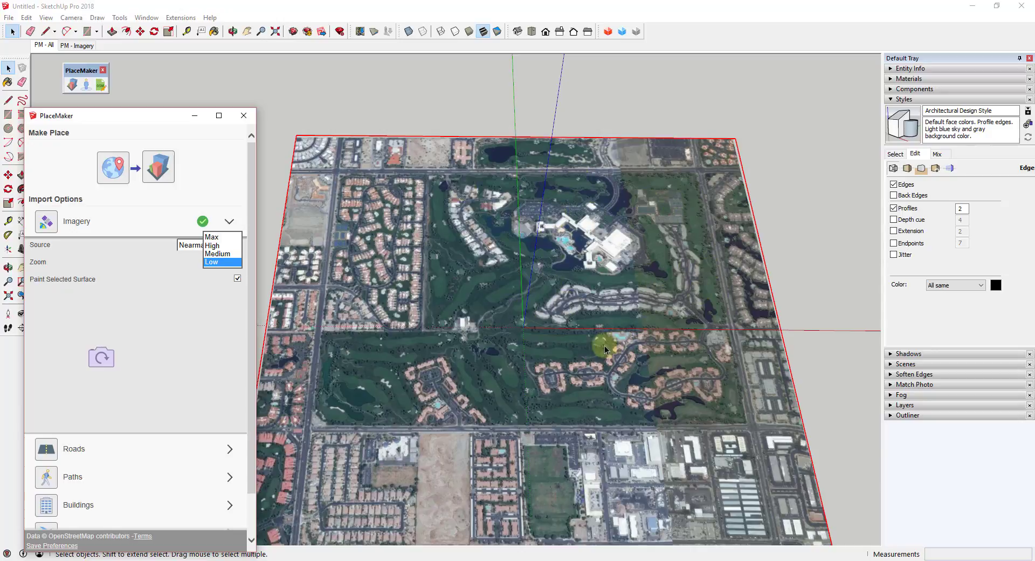
left_click(211, 262)
left_click(47, 223)
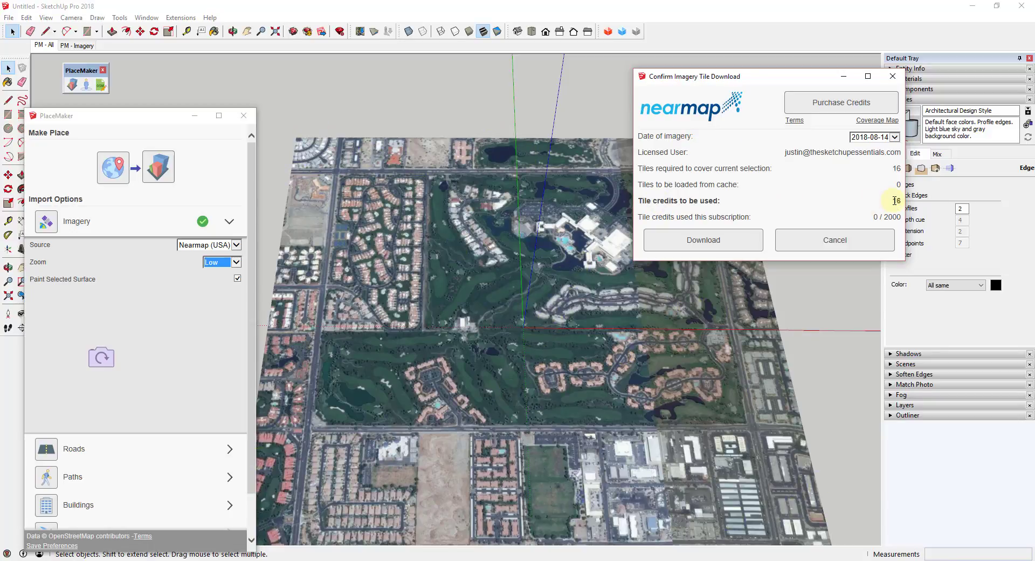
left_click(893, 76)
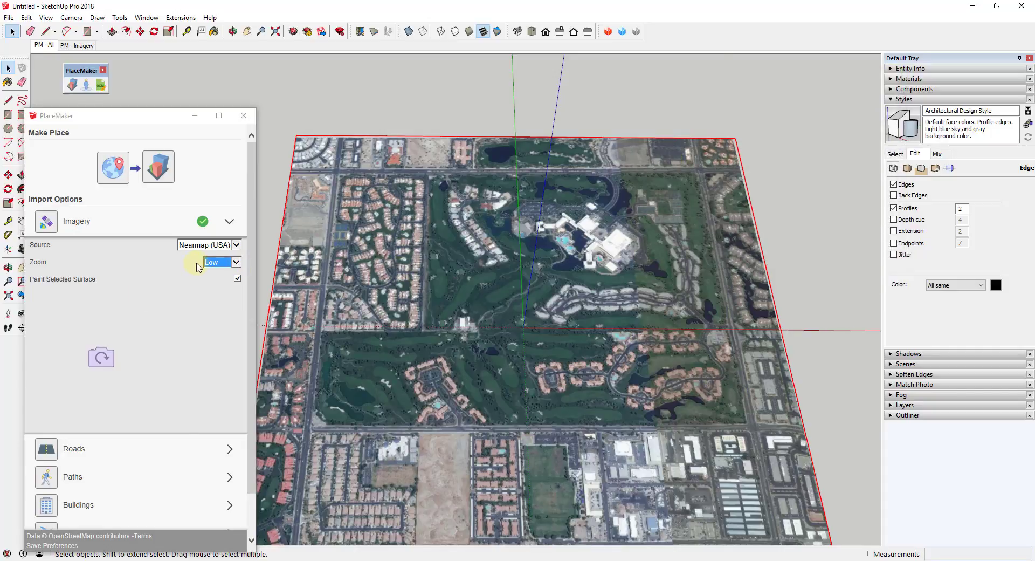
- Set the Nearmap zoom to High and check the tile credits required for the selected surface without downloading
left_click(220, 263)
left_click(213, 245)
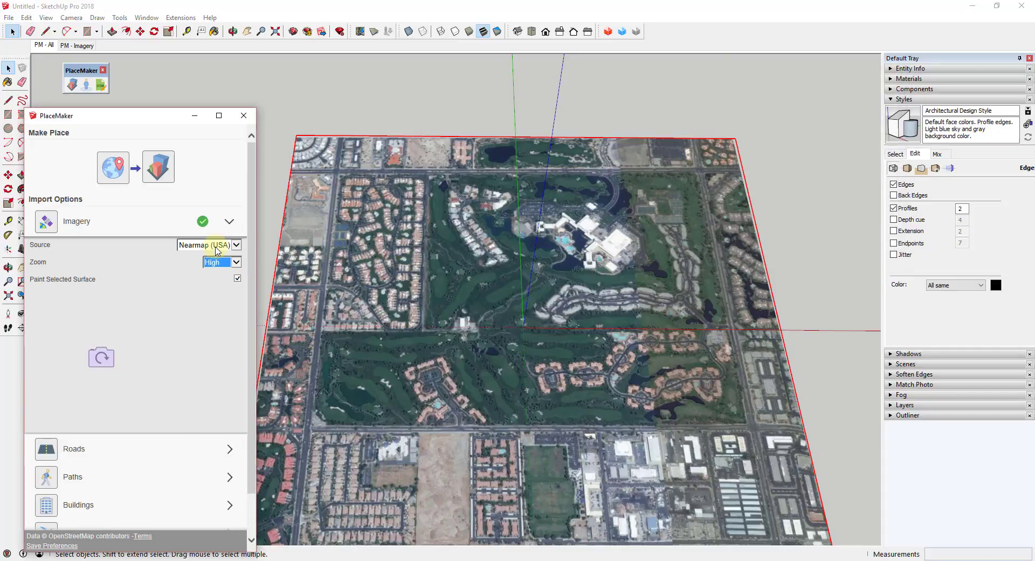
left_click(44, 229)
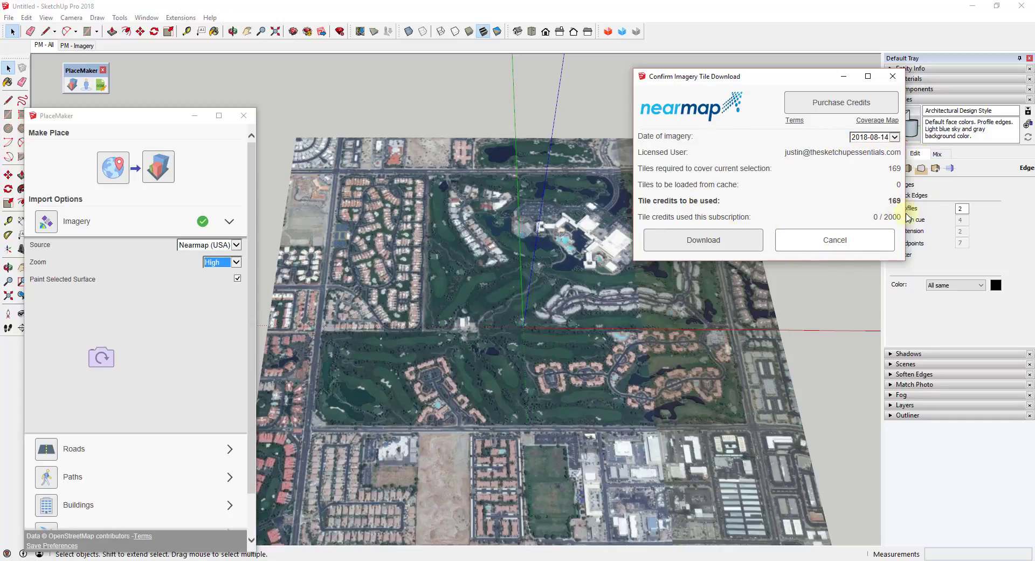
left_click(833, 244)
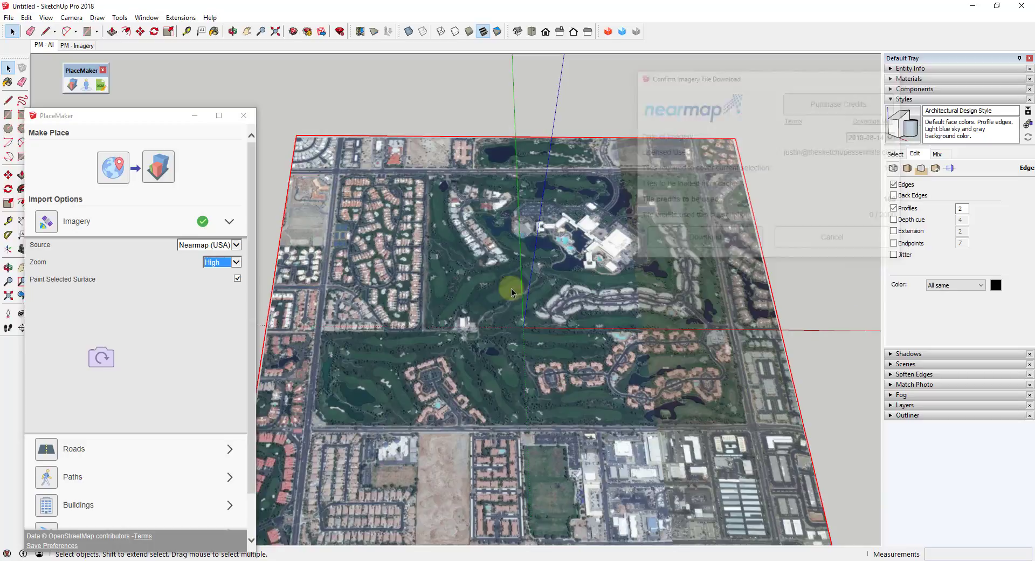
- Set the Nearmap zoom to Max and check the tile credits required for the same surface without downloading
left_click(217, 262)
left_click(212, 253)
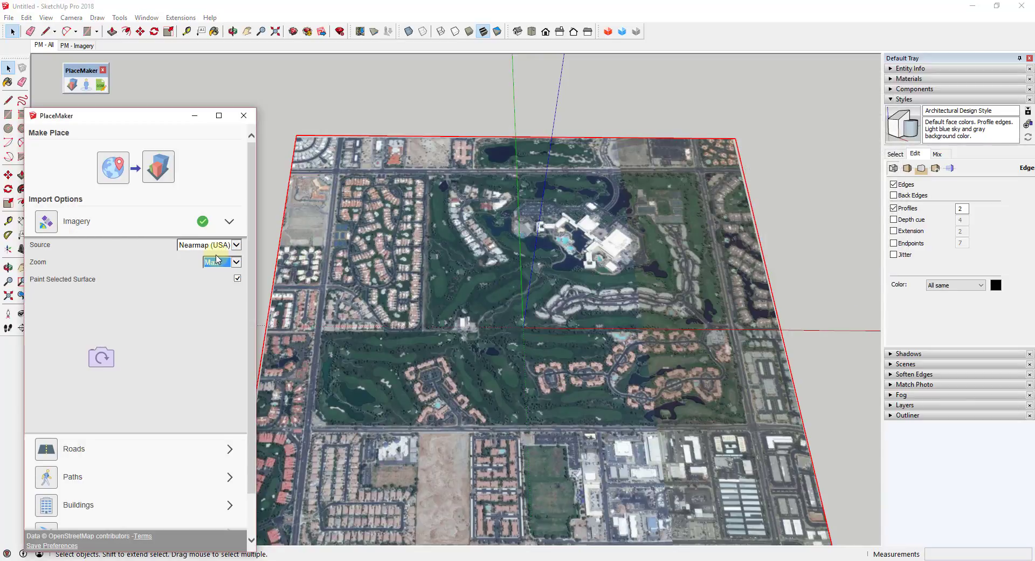
left_click(47, 225)
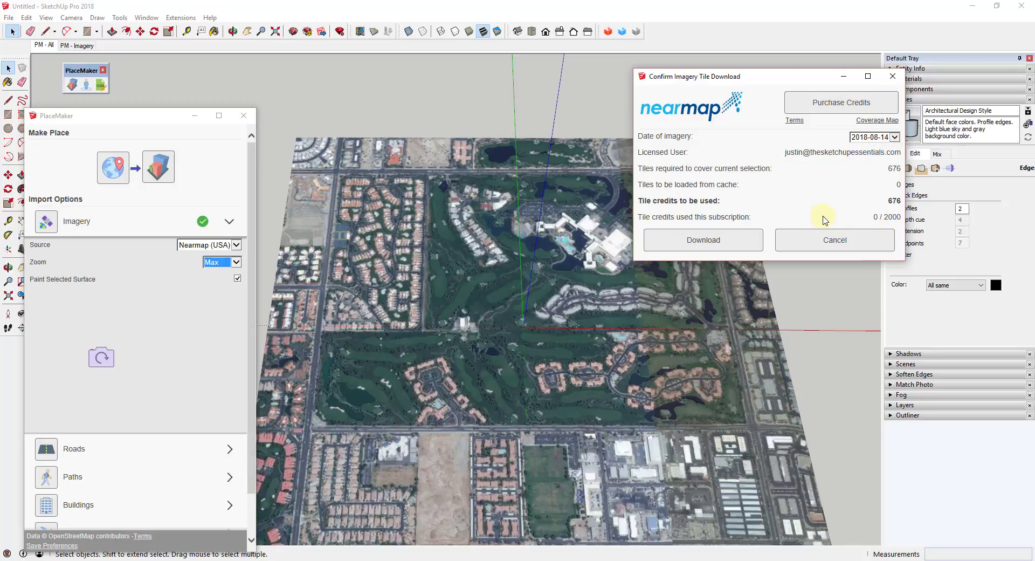
left_click(847, 244)
- Switch to the top view and examine how much of the imagery area the resort occupies
scroll(550, 261, "down", 2)
scroll(596, 281, "up", 2)
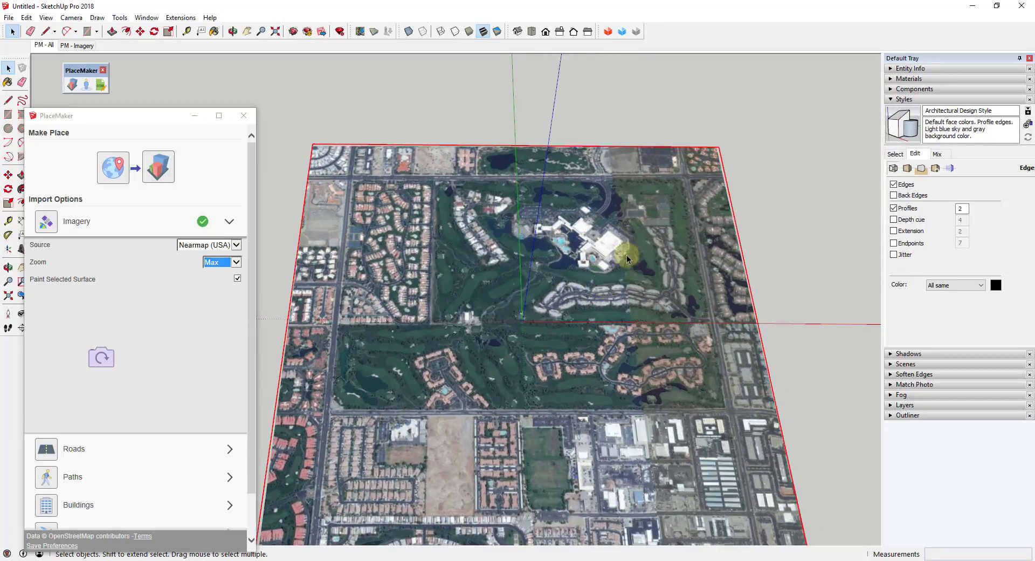
scroll(620, 256, "down", 1)
scroll(617, 253, "down", 2)
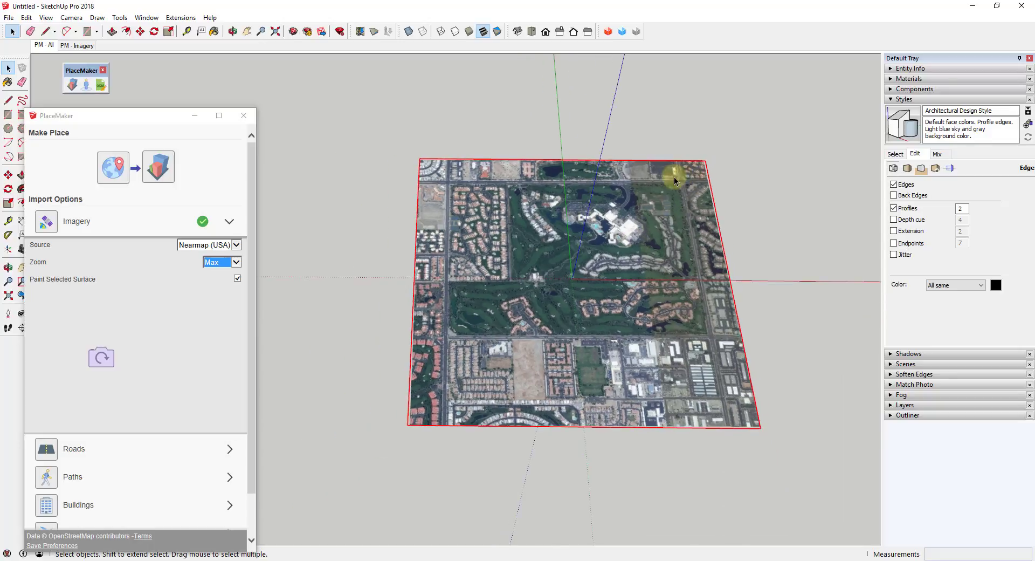
scroll(652, 238, "up", 2)
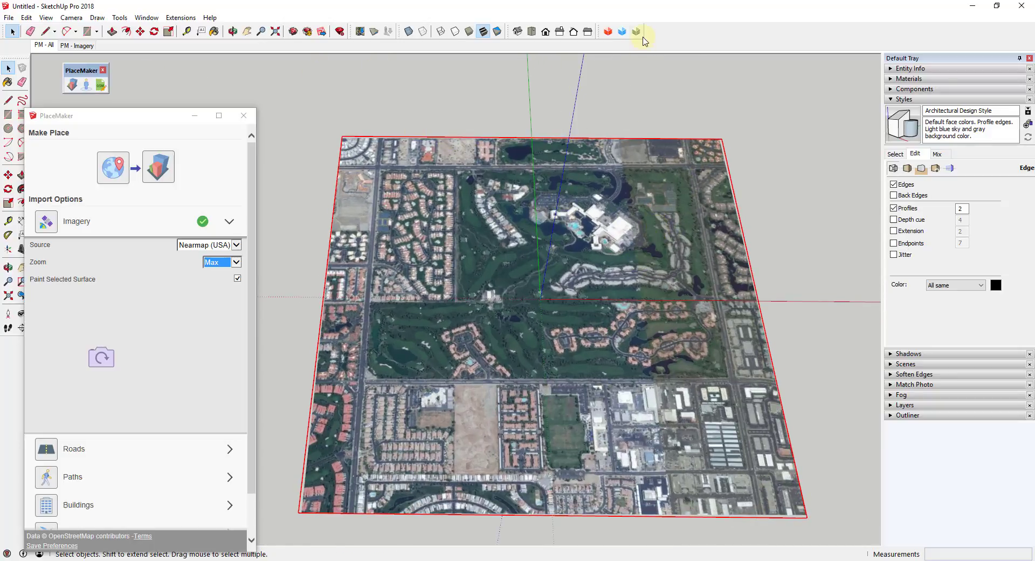
left_click(531, 32)
key("o")
scroll(511, 286, "up", 1)
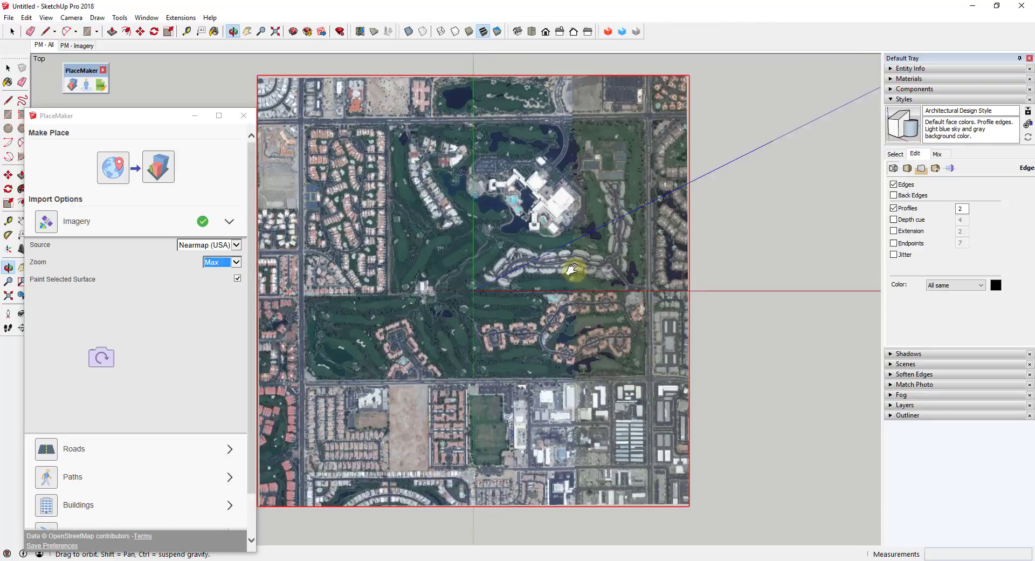
left_click_drag(571, 270, 654, 273, "shift")
key("space")
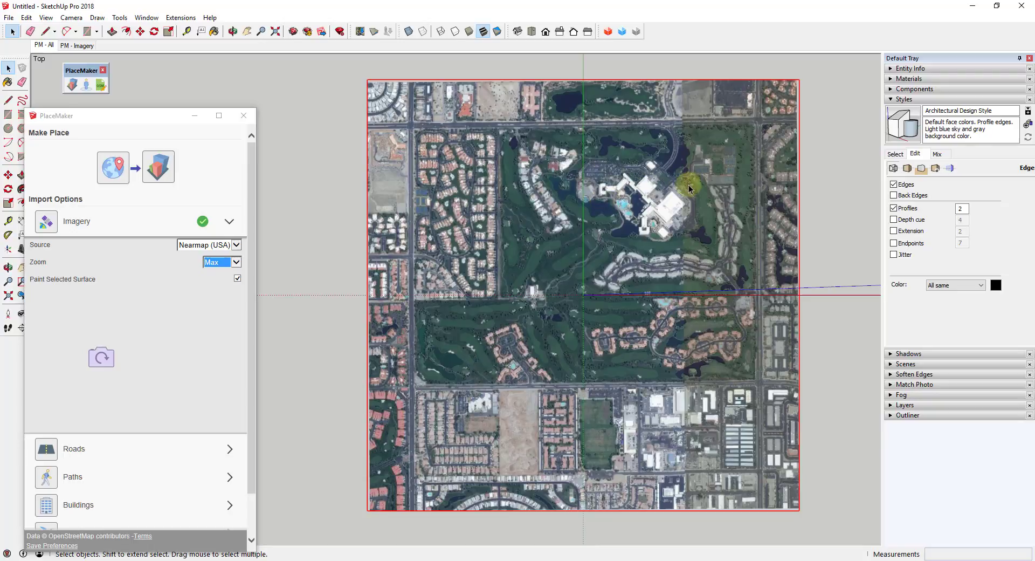
scroll(671, 184, "up", 5)
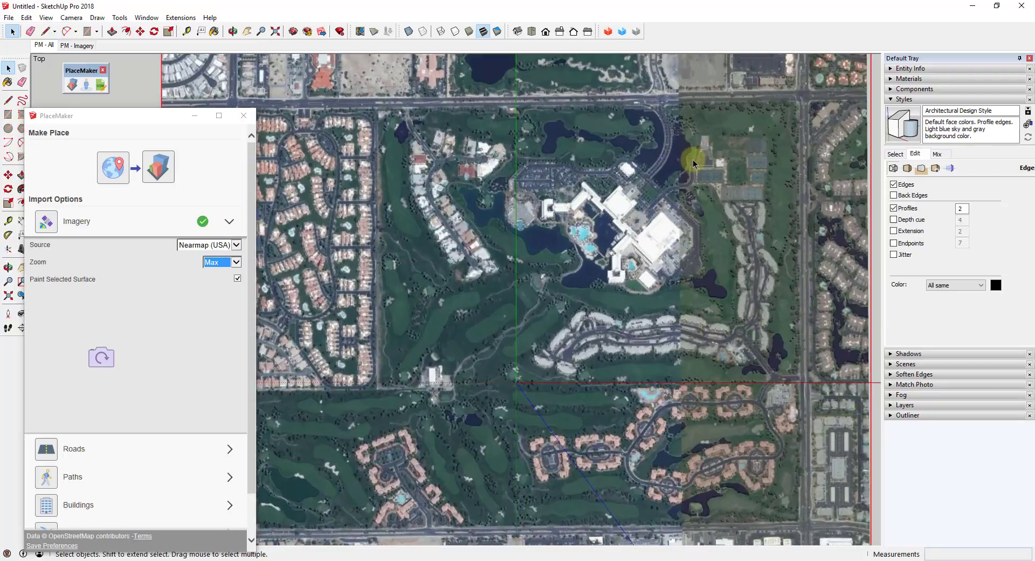
scroll(662, 189, "up", 1)
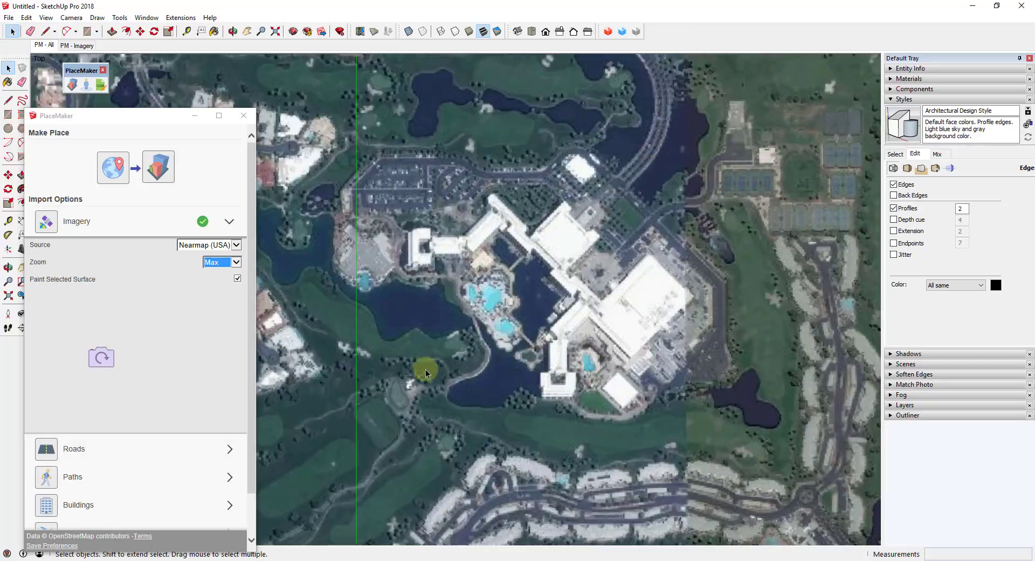
scroll(636, 234, "down", 6)
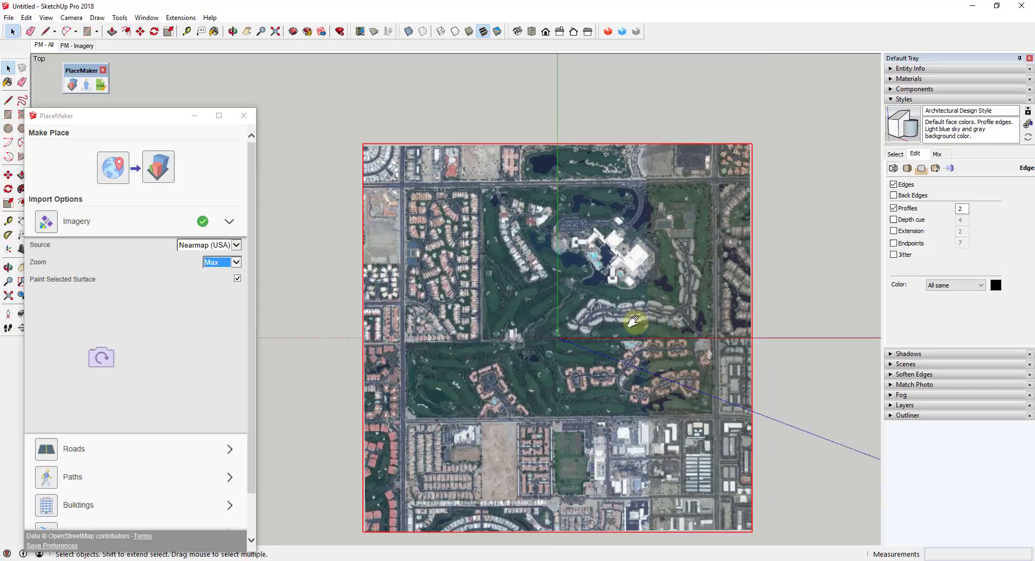
middle_click_drag(636, 322, 624, 300, "shift")
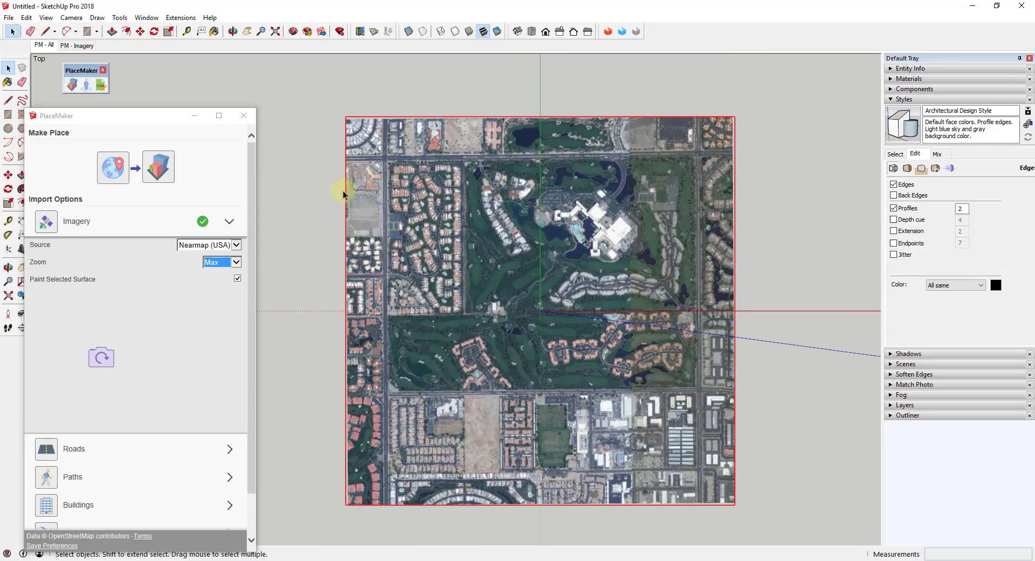
key("space")
- Set the imagery zoom to Low and download the Nearmap tiles onto the selected surface
left_click(213, 263)
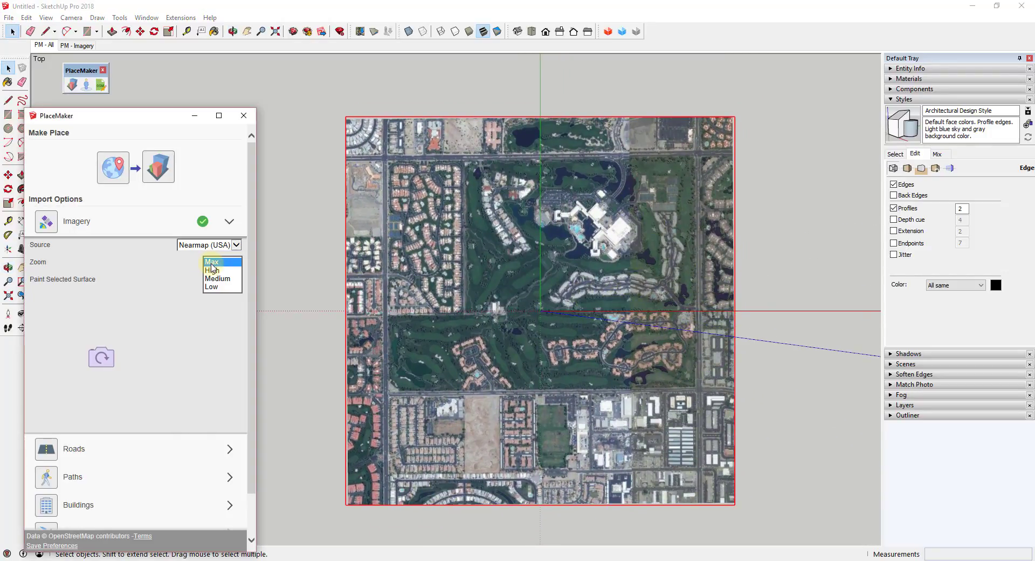
left_click(214, 292)
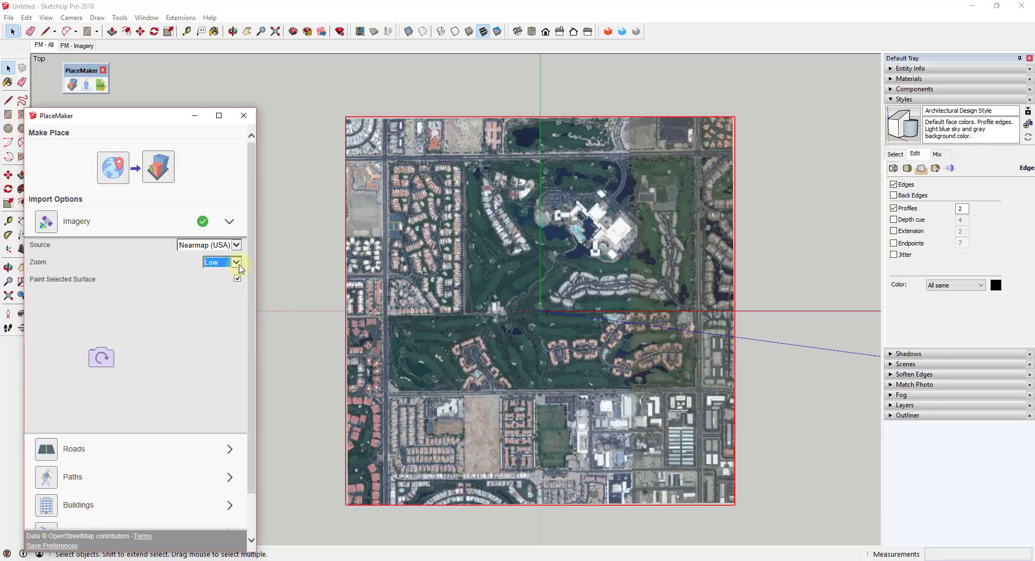
left_click(97, 233)
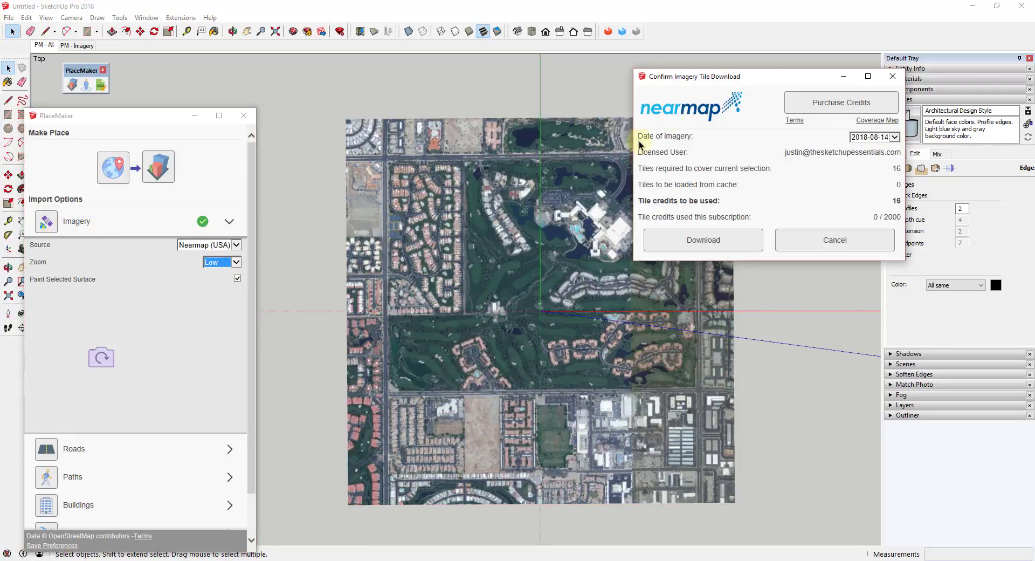
left_click(706, 247)
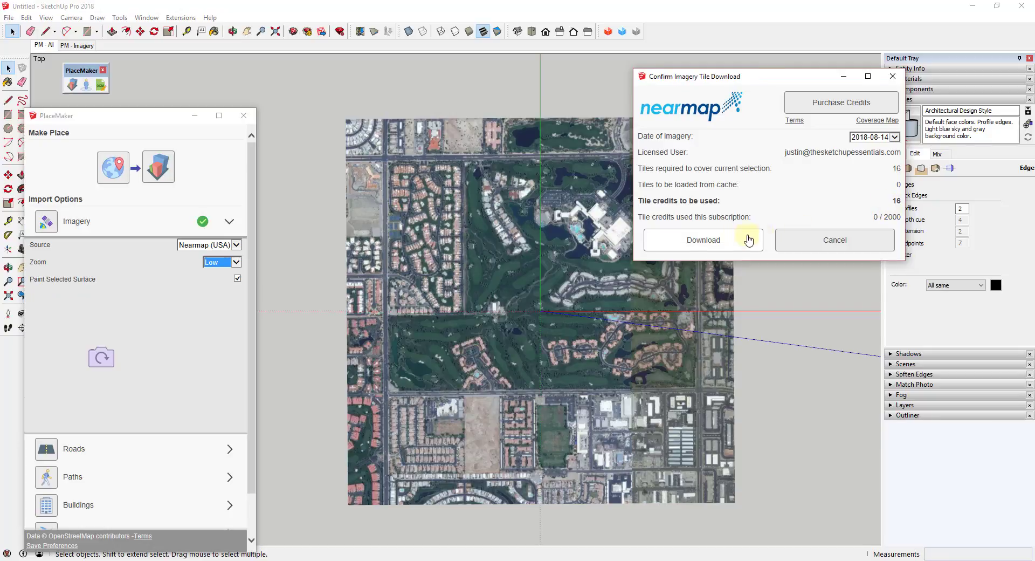
left_click(717, 239)
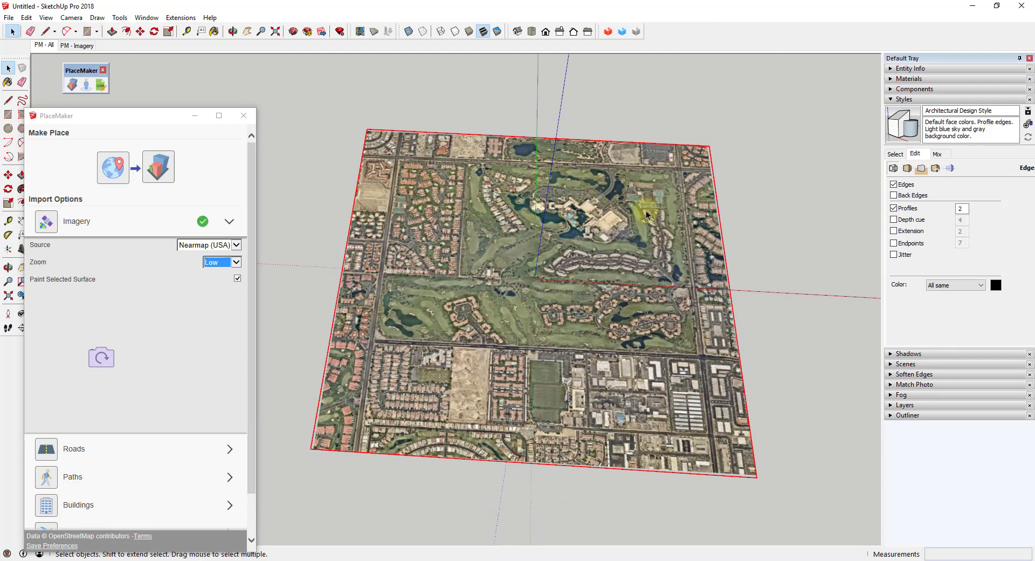
- Examine the detail of the Nearmap imagery at the resort roofs, pools, nearby roads and housing
scroll(597, 199, "up", 3)
scroll(598, 200, "up", 8)
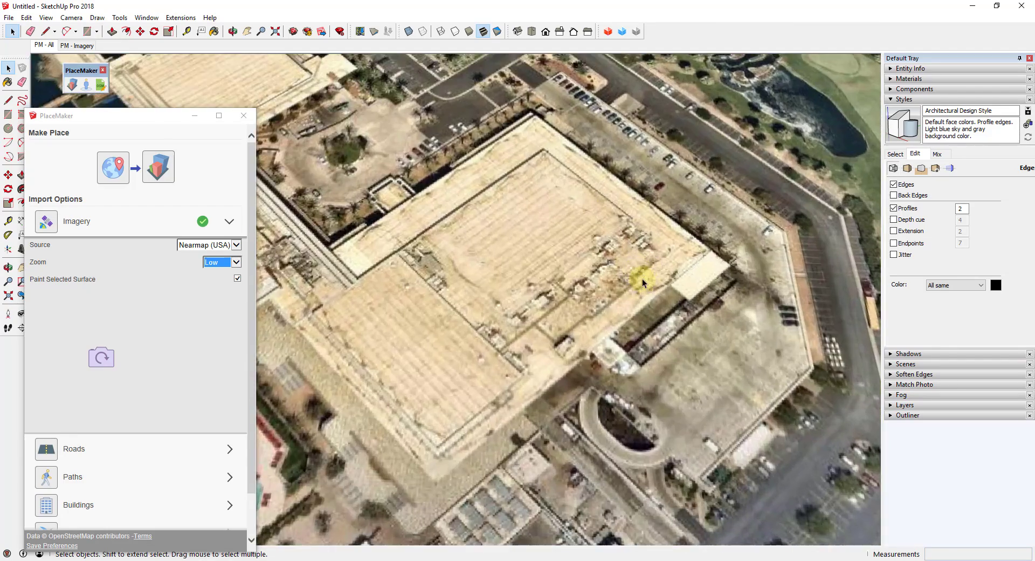
scroll(576, 293, "down", 5)
scroll(503, 355, "up", 8)
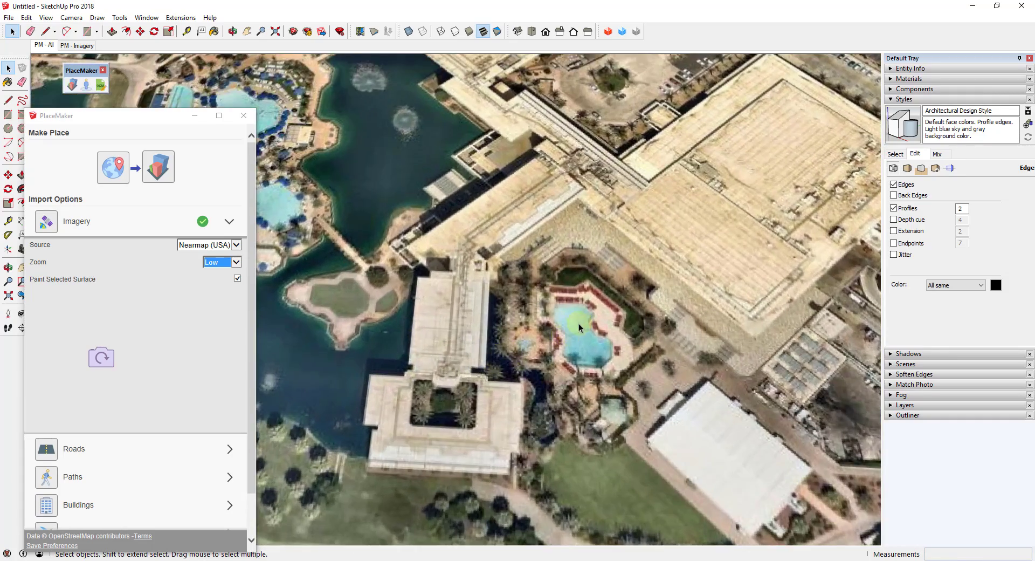
scroll(569, 300, "down", 10)
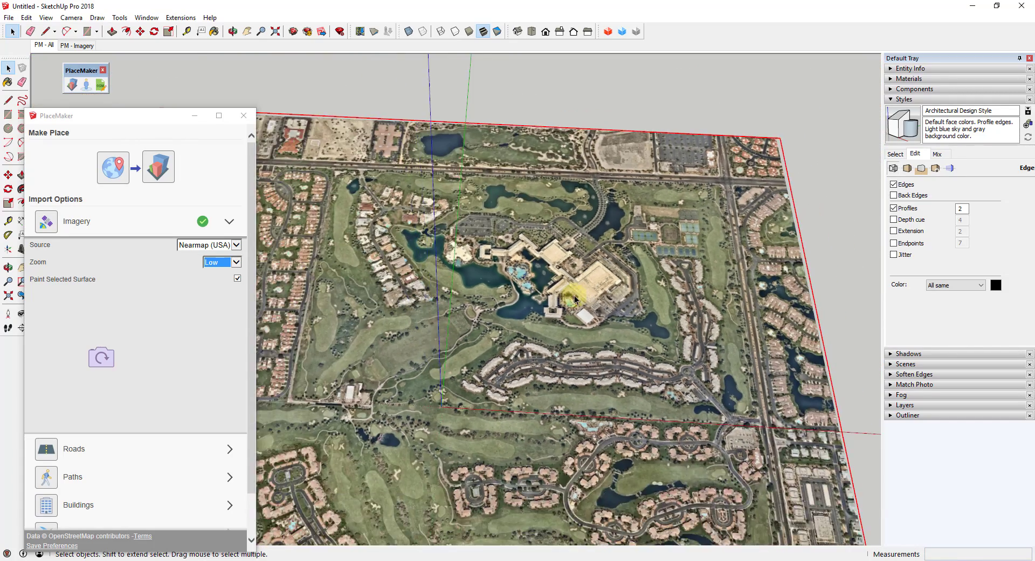
scroll(577, 278, "up", 6)
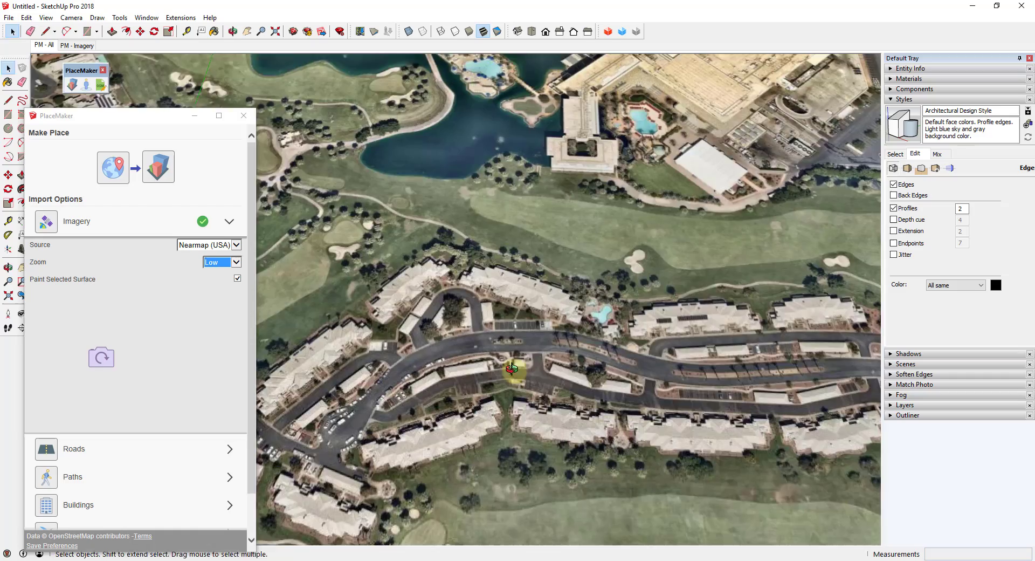
middle_click_drag(512, 368, 506, 367)
scroll(507, 356, "up", 5)
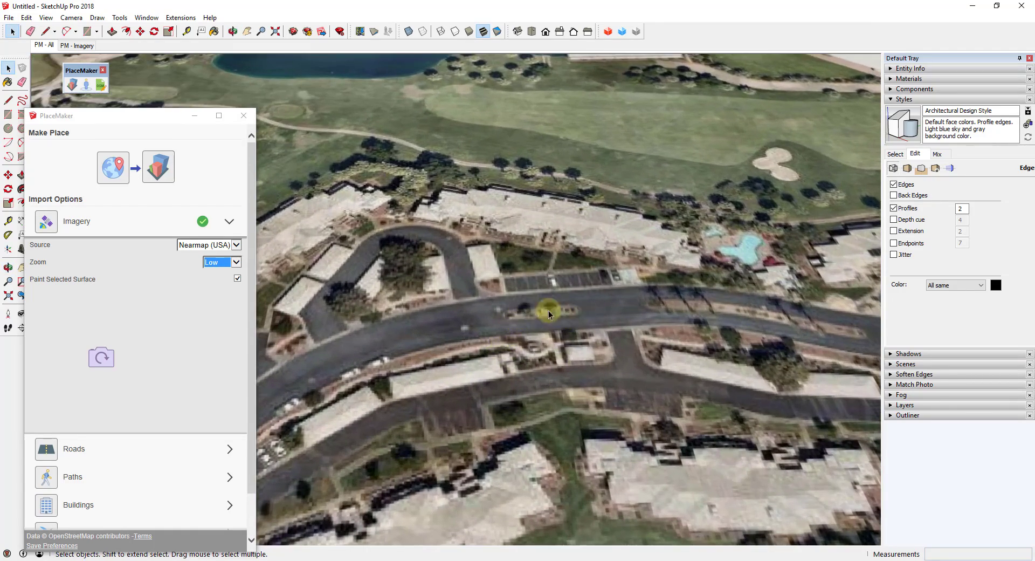
- Unlock the imagery surface group that covers the whole site
scroll(635, 310, "down", 10)
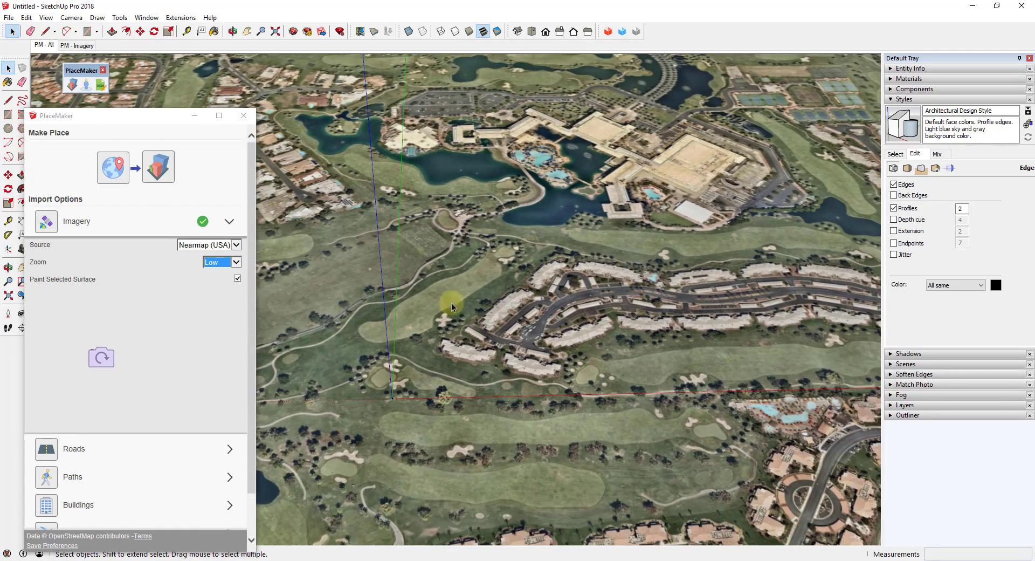
middle_click_drag(745, 329, 583, 268)
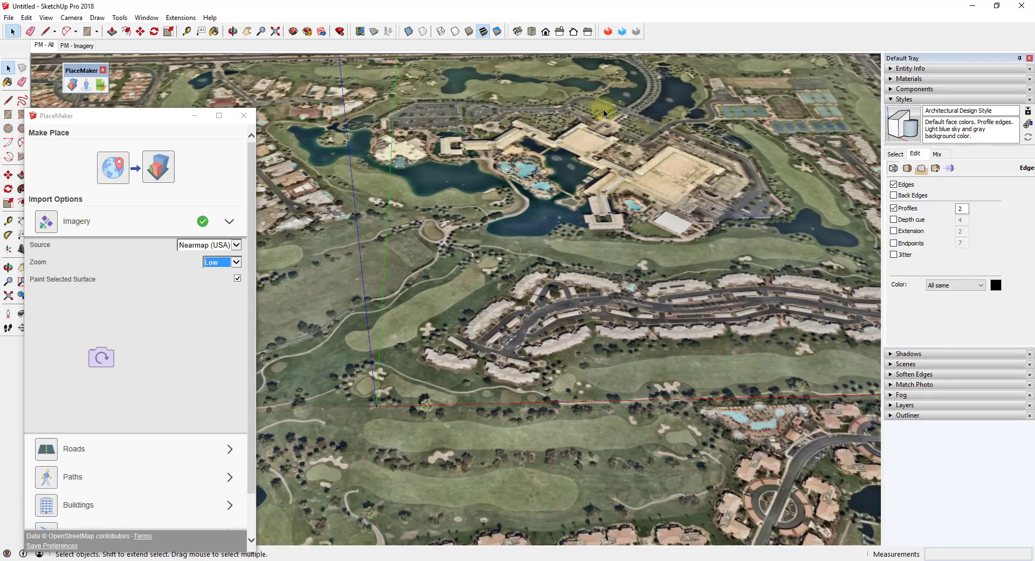
middle_click_drag(603, 108, 565, 129)
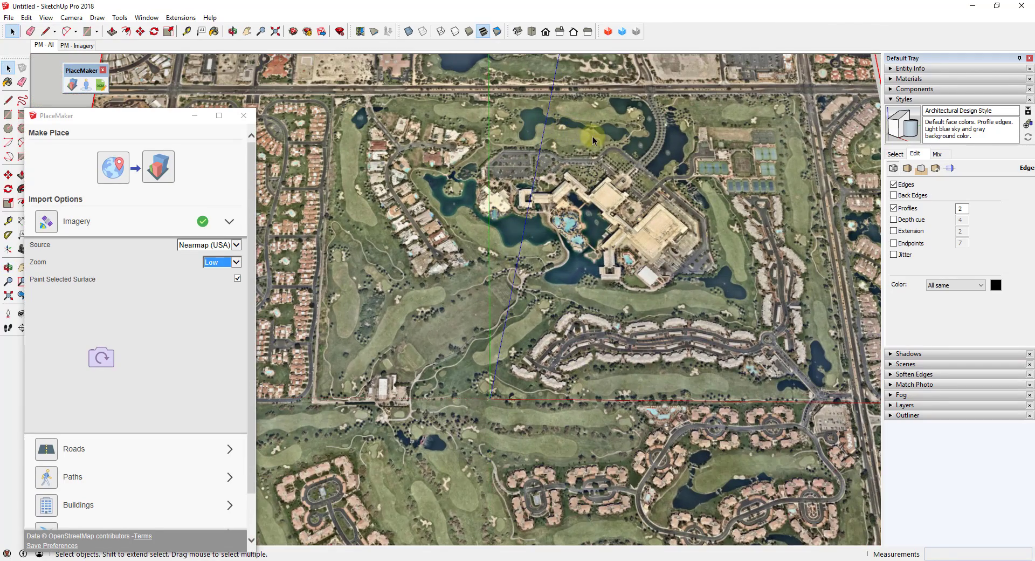
scroll(647, 321, "down", 3)
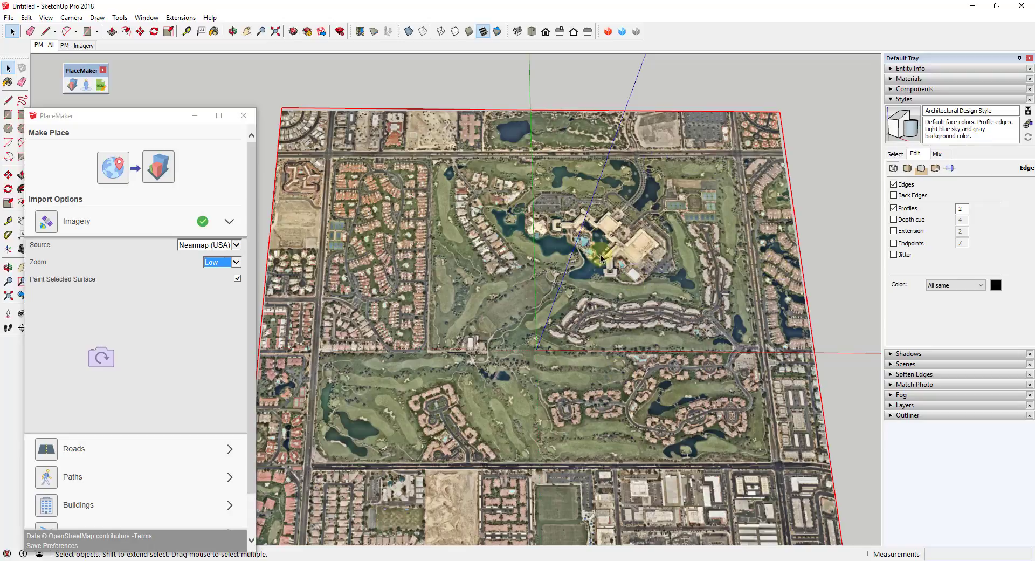
right_click(620, 259)
left_click(649, 296)
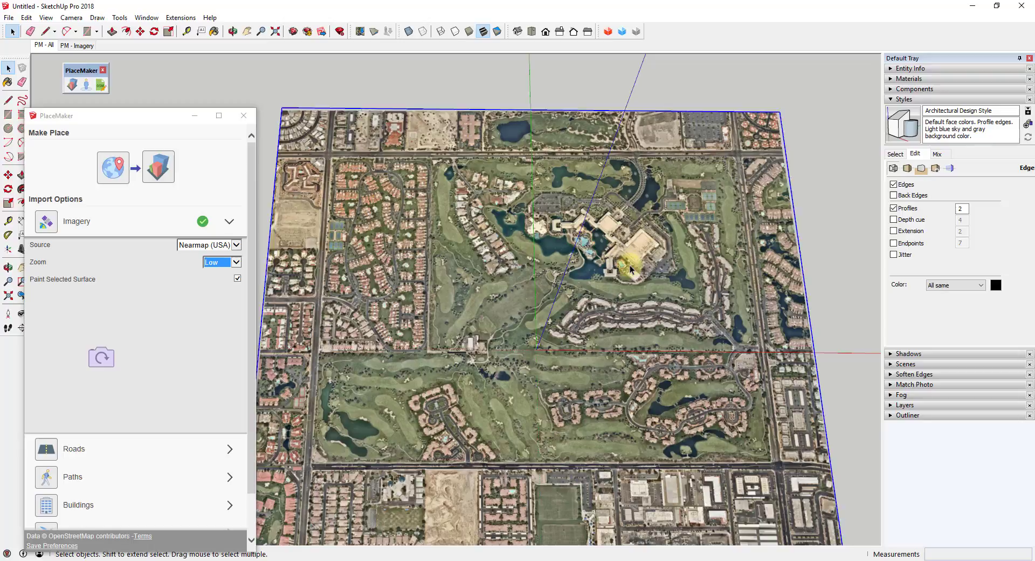
- Inside the imagery group, draw a rectangle around the resort and golf course block bounded by the main roads, and group its face
double_click(596, 233)
key("r")
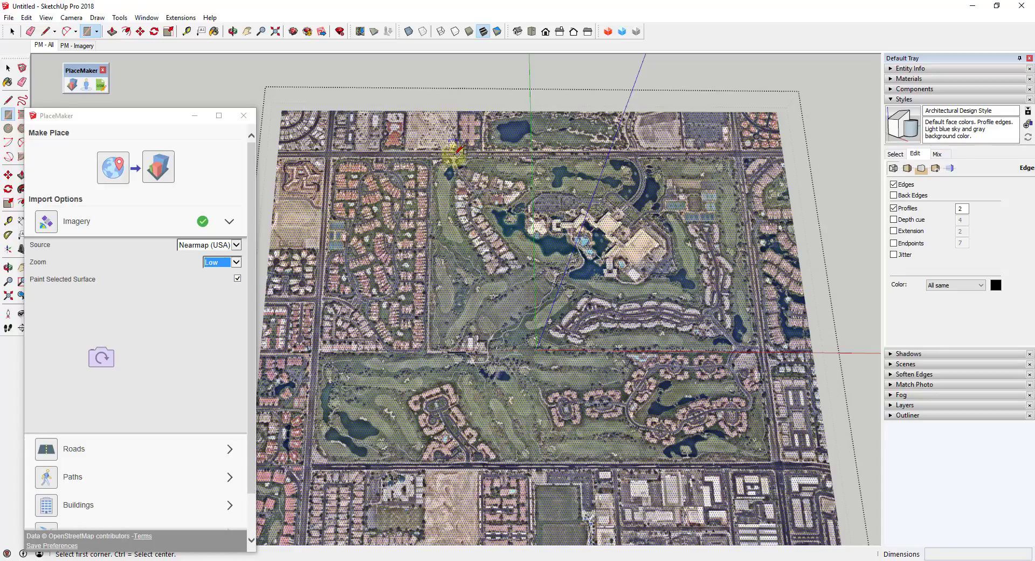
left_click(434, 159)
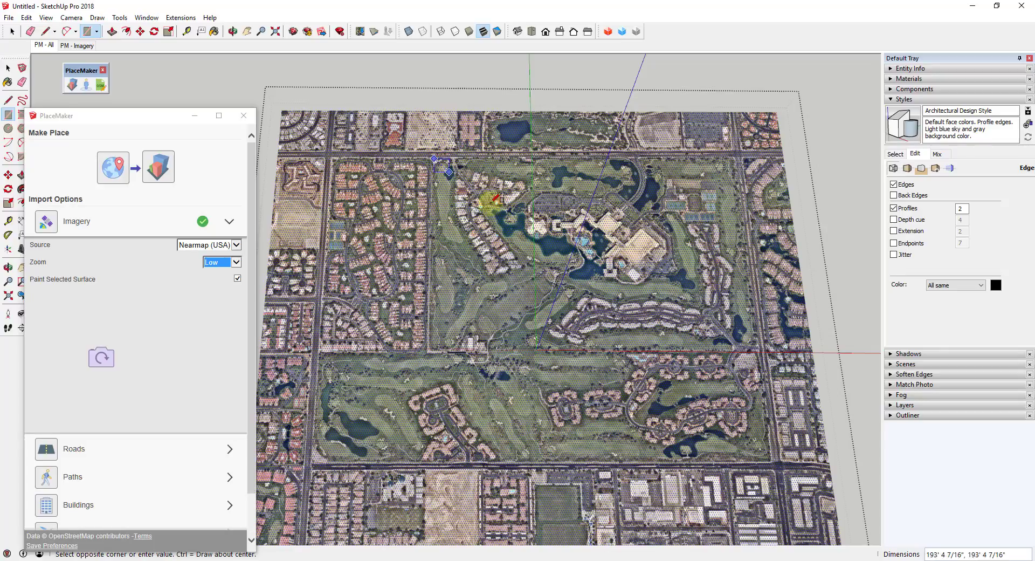
left_click(760, 349)
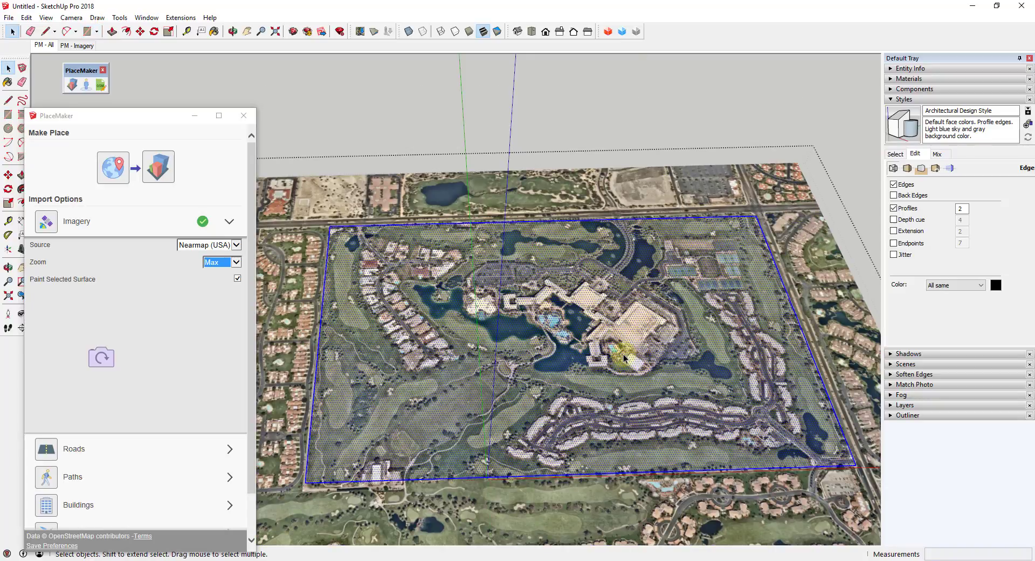
right_click(624, 354)
left_click(659, 145)
- With Nearmap (USA) as source and zoom at Max, download the imagery dated 2018-08-14 onto the grouped resort rectangle
middle_click_drag(765, 300, 658, 305)
scroll(671, 240, "down", 2)
scroll(724, 234, "down", 2)
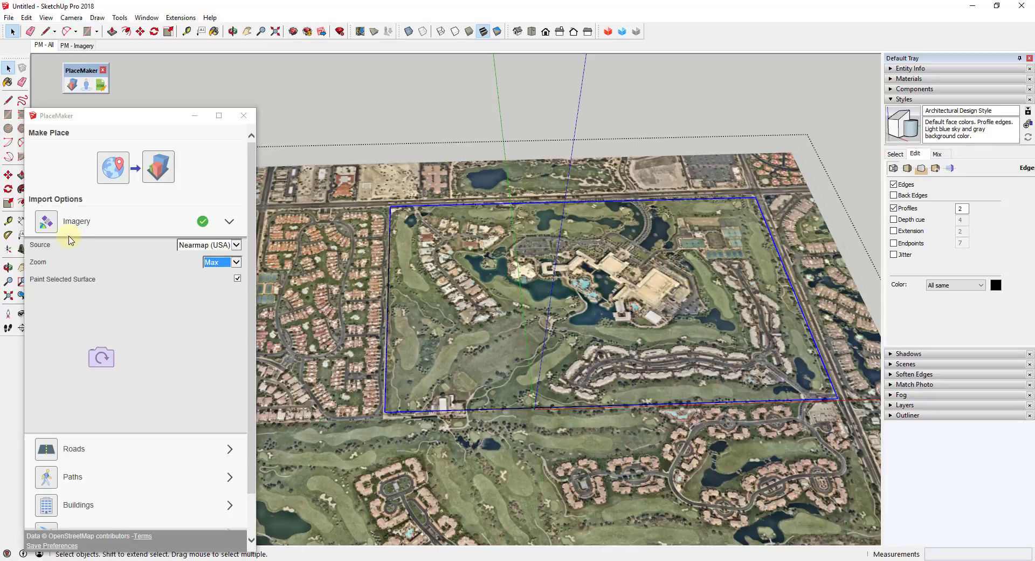
left_click(45, 228)
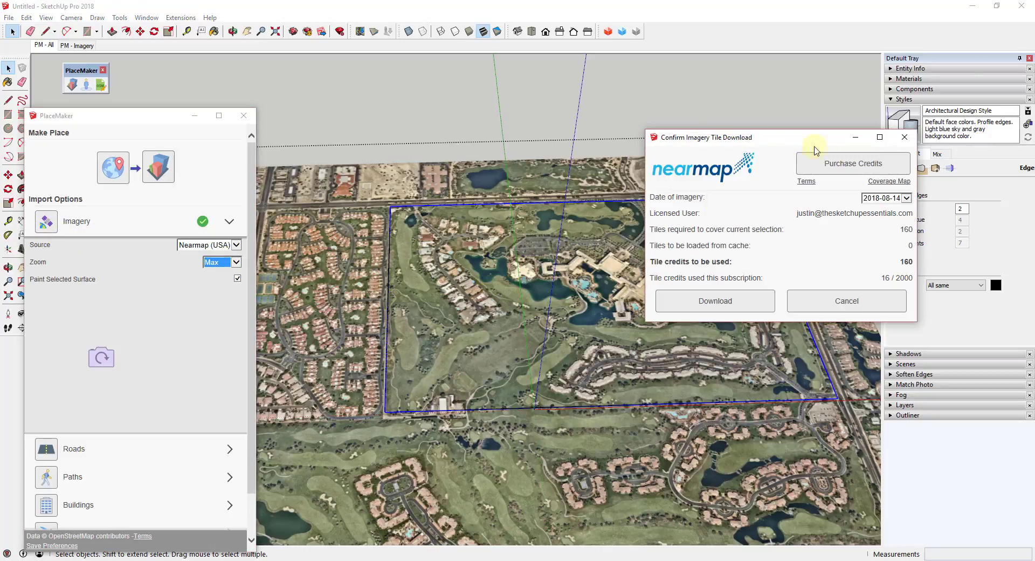
left_click_drag(809, 143, 914, 54)
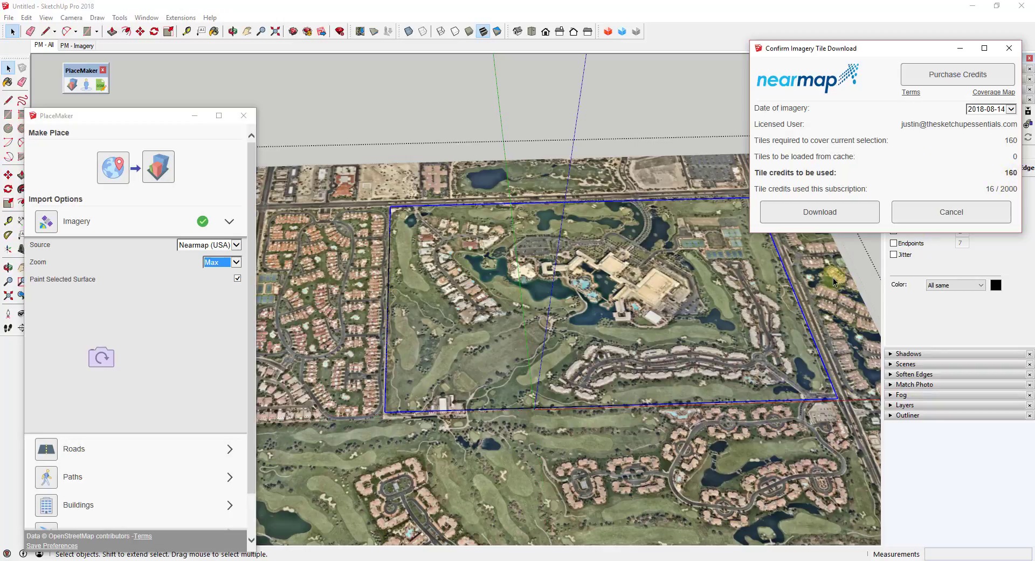
scroll(690, 278, "up", 2)
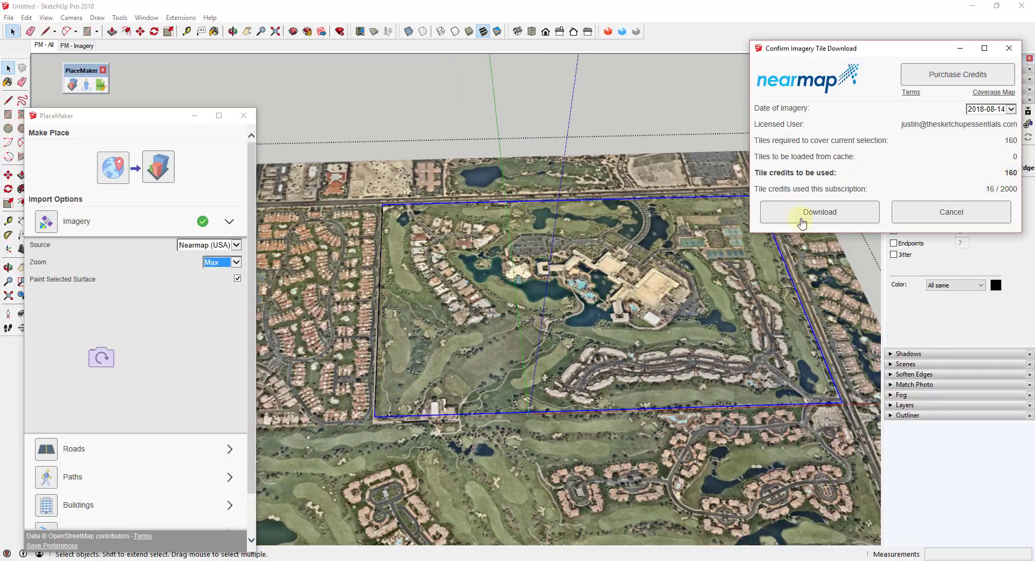
left_click(835, 214)
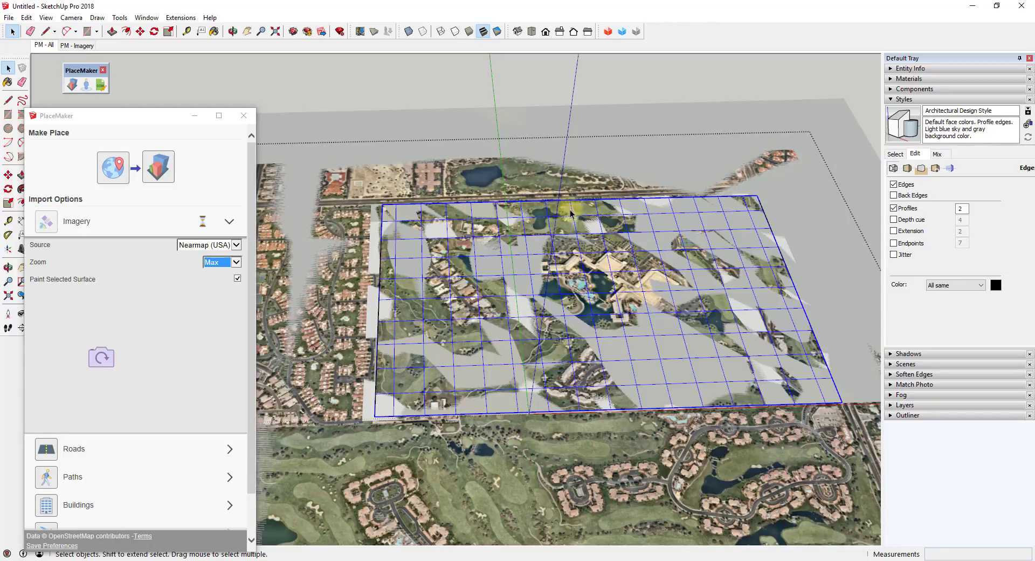
scroll(615, 223, "up", 3)
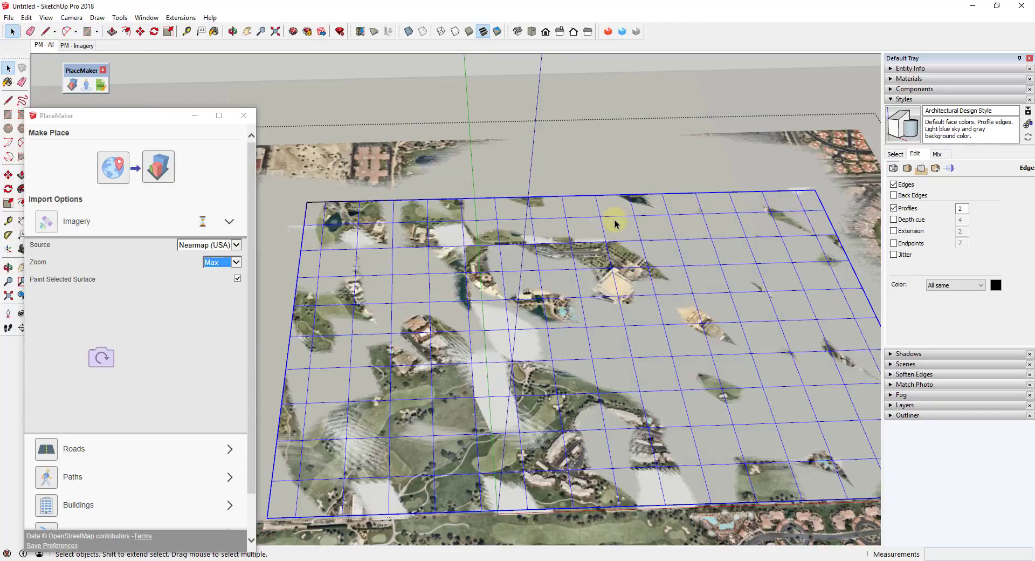
scroll(633, 265, "down", 2)
scroll(699, 308, "up", 2)
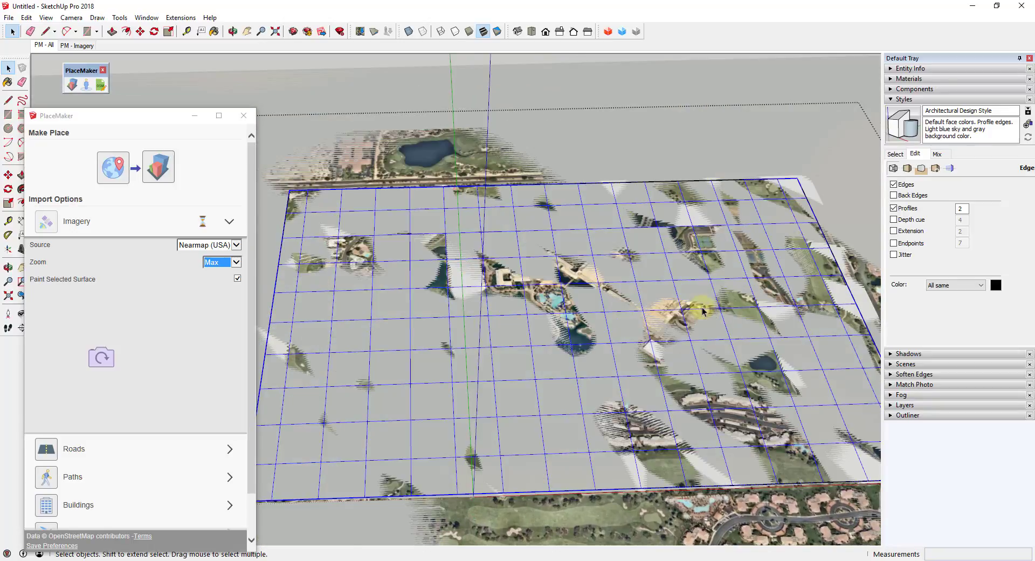
scroll(683, 311, "down", 2)
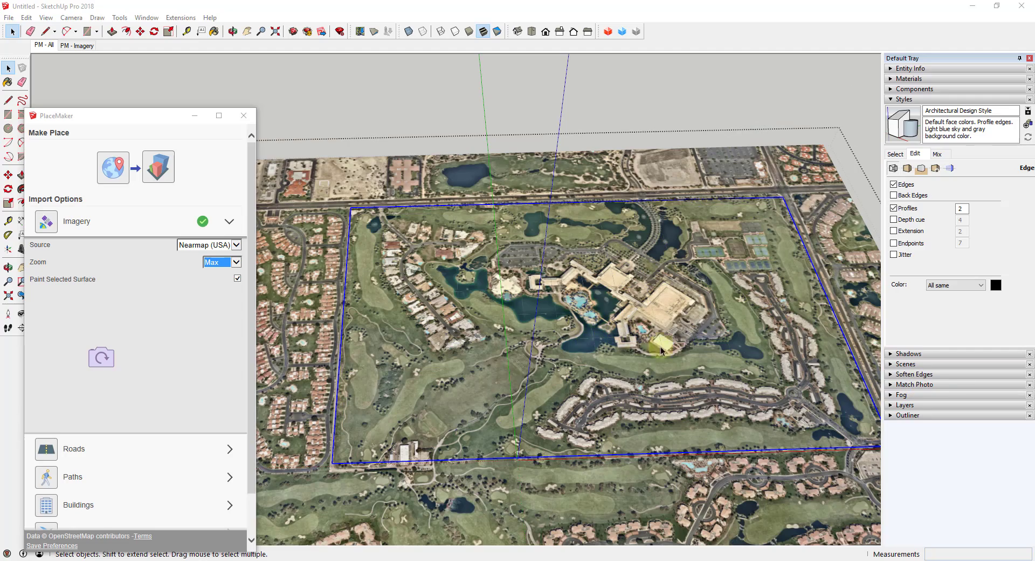
- Examine the Max imagery on the main building's roof and compare it with the Low imagery along the boundary road
scroll(663, 305, "up", 10)
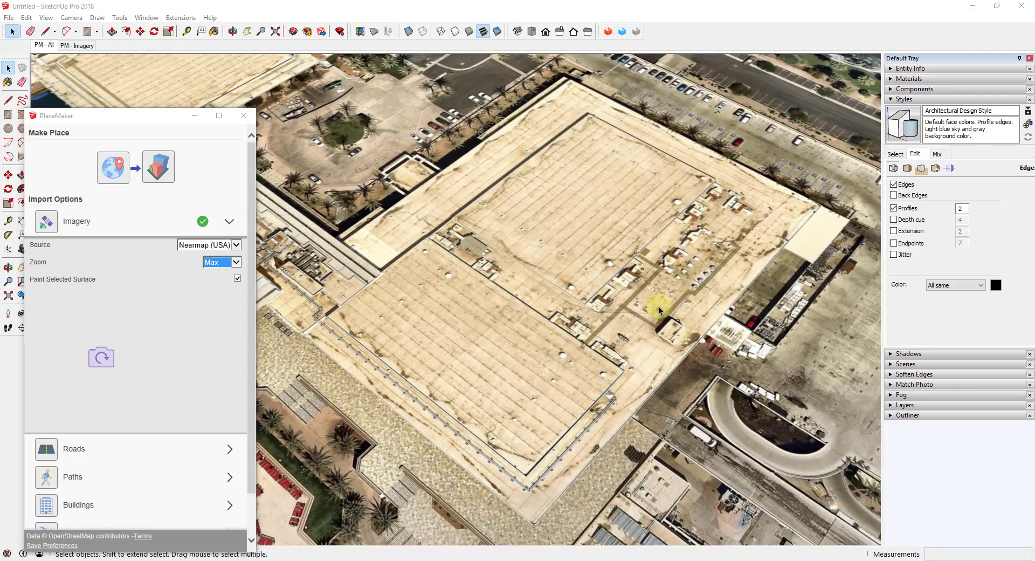
scroll(666, 312, "up", 6)
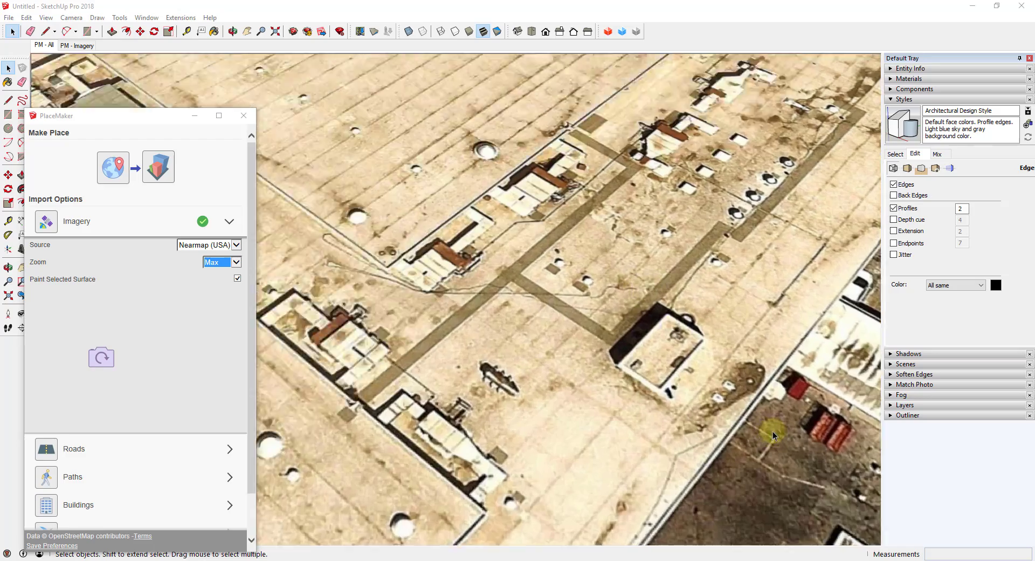
scroll(751, 405, "down", 15)
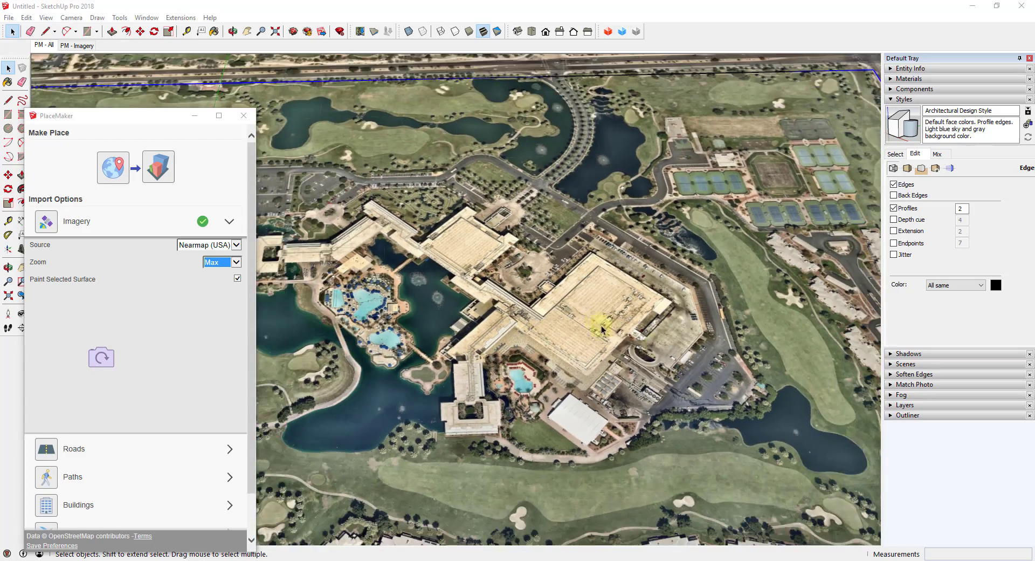
scroll(602, 329, "down", 6)
scroll(776, 306, "up", 10)
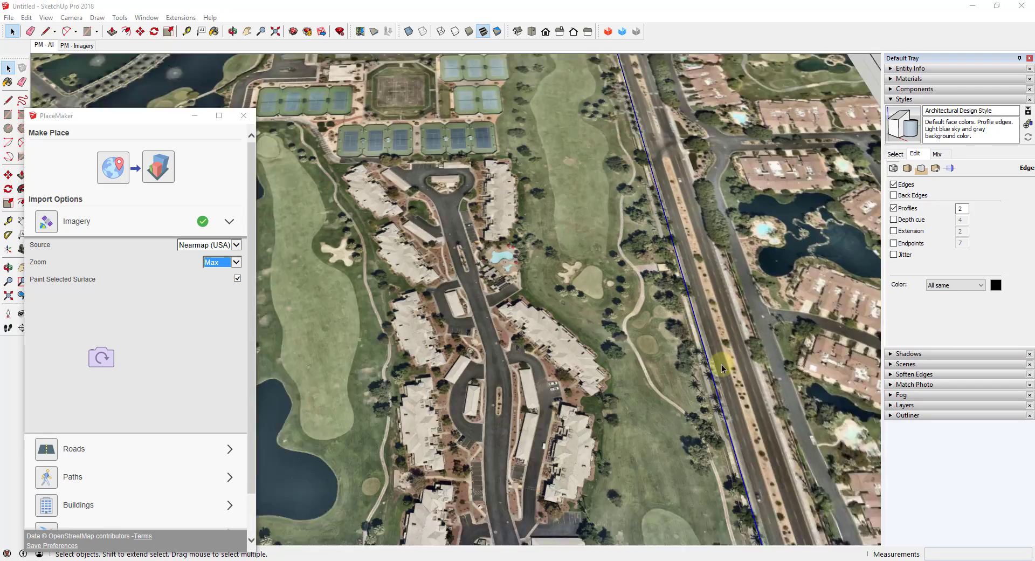
scroll(721, 364, "up", 4)
scroll(743, 374, "down", 4)
scroll(414, 329, "up", 4)
middle_click_drag(520, 331, 515, 378)
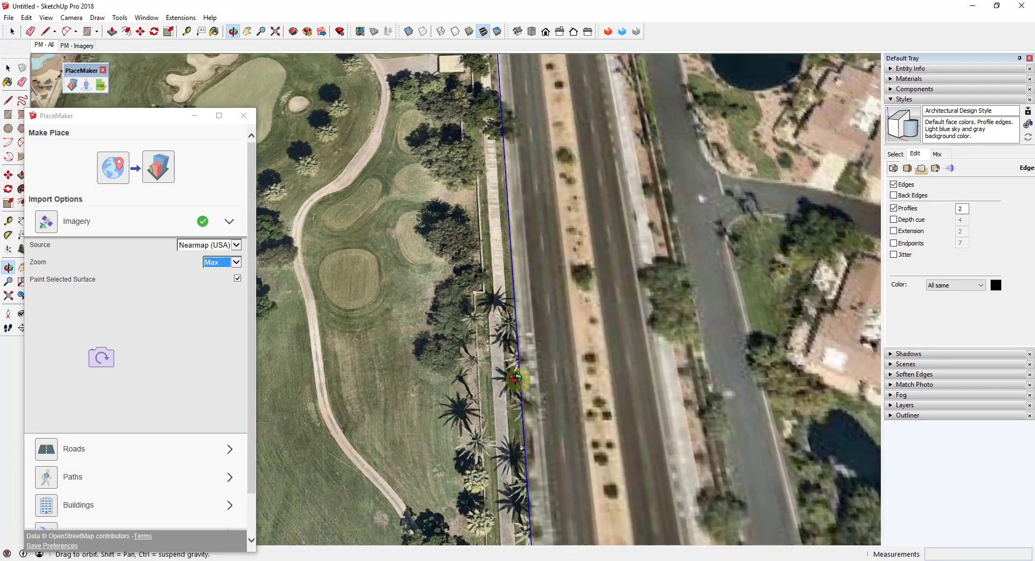
scroll(539, 321, "down", 3)
scroll(525, 283, "up", 6)
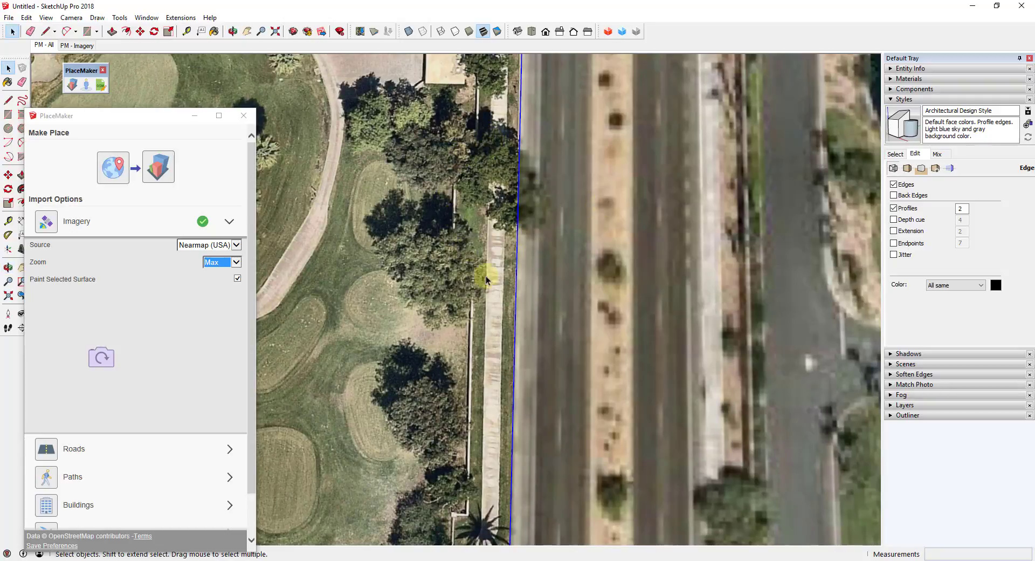
scroll(494, 274, "down", 5)
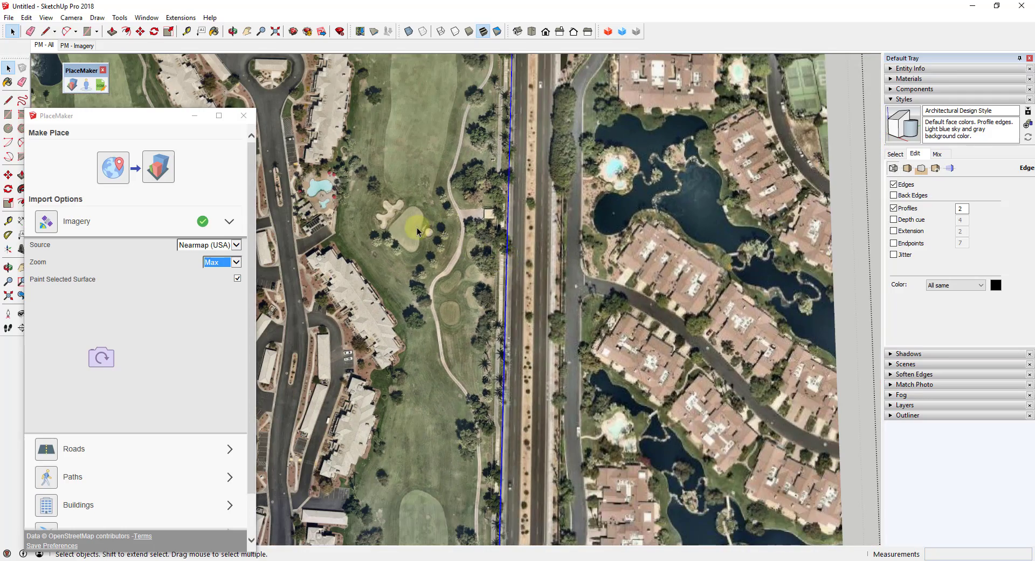
- Examine the Max imagery detail at the villas, small pool, golf fairway, convention building roof and main resort pools
scroll(416, 227, "up", 8)
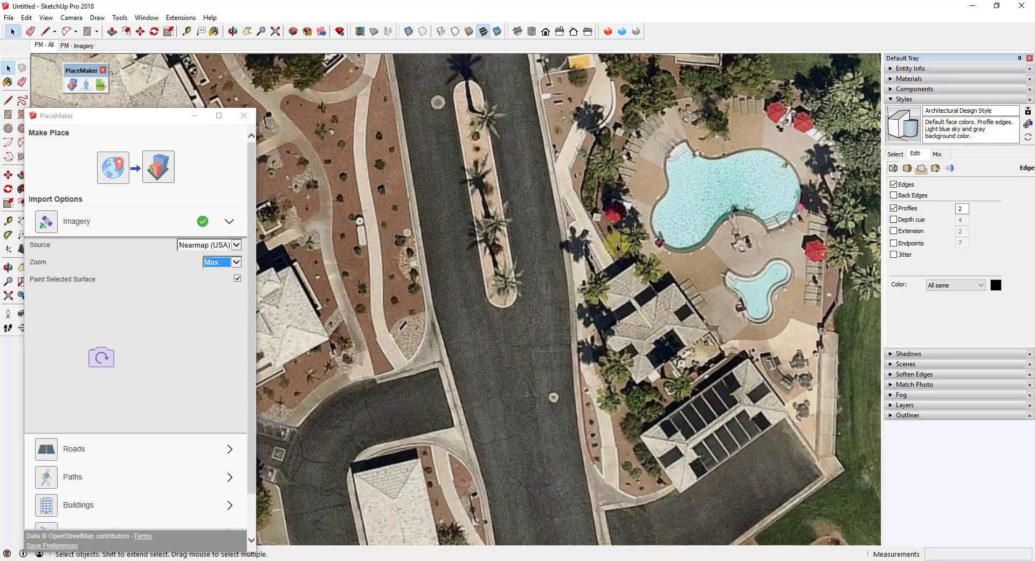
scroll(674, 238, "down", 5)
scroll(512, 222, "up", 7)
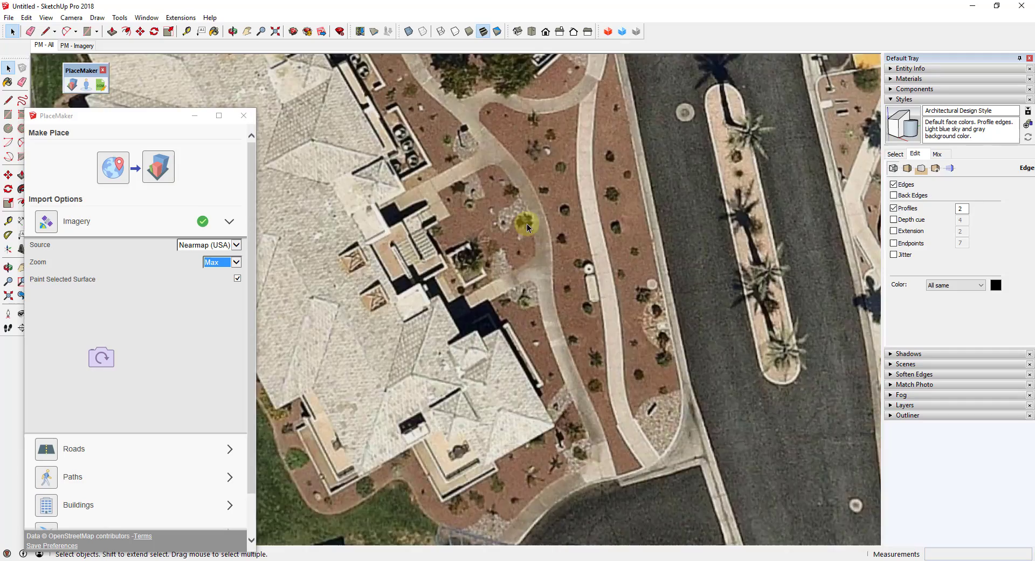
scroll(526, 224, "down", 4)
middle_click_drag(550, 232, 616, 309, "shift")
scroll(359, 245, "up", 3)
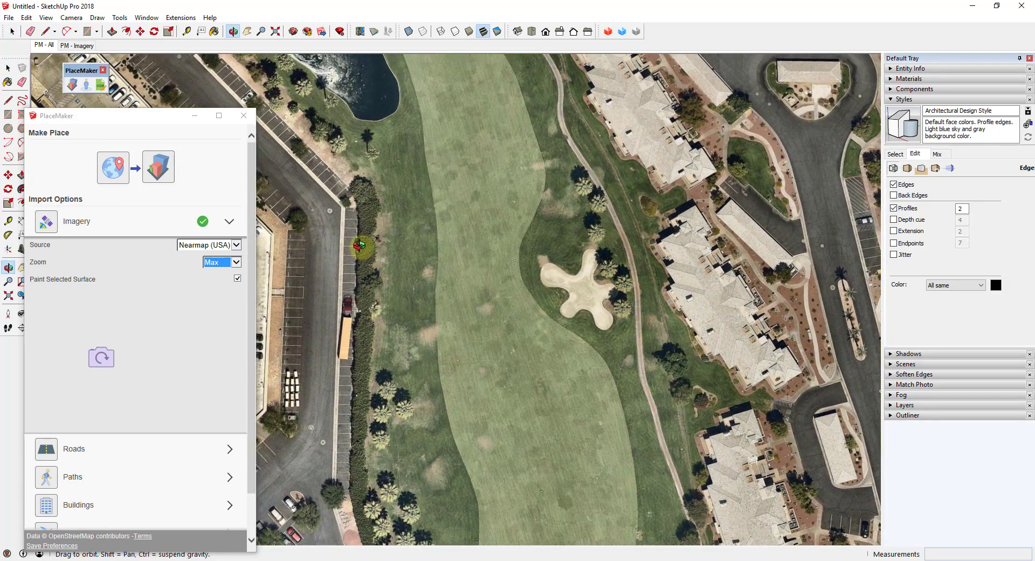
middle_click_drag(359, 245, 629, 253, "shift")
scroll(664, 309, "up", 6)
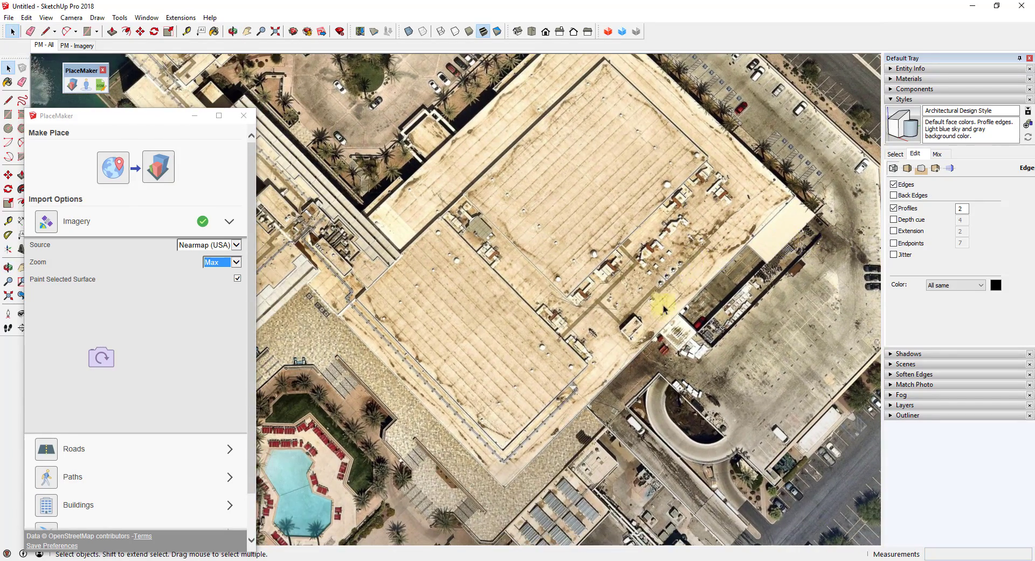
scroll(663, 308, "down", 4)
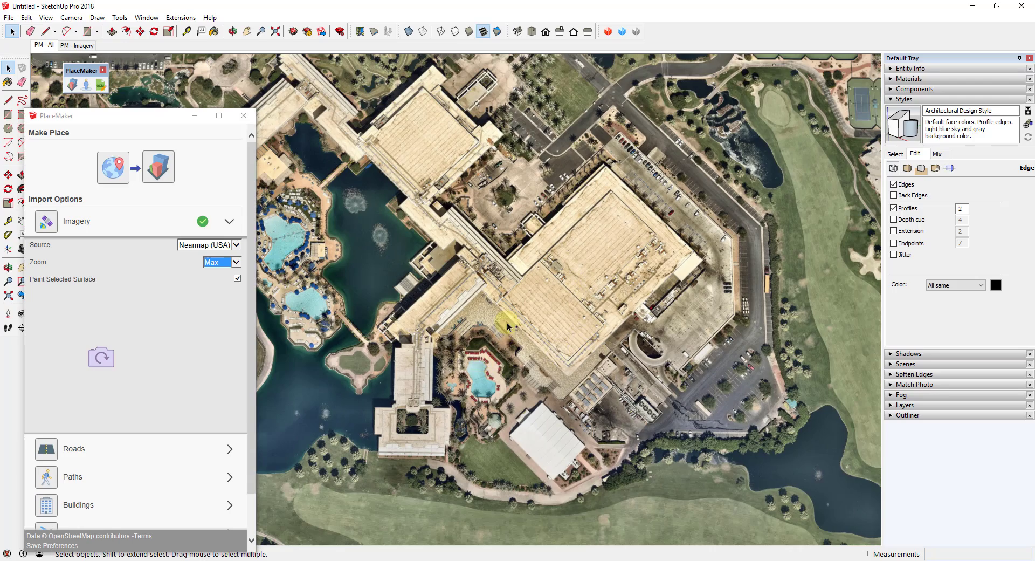
middle_click_drag(289, 258, 477, 265, "shift")
scroll(488, 258, "up", 5)
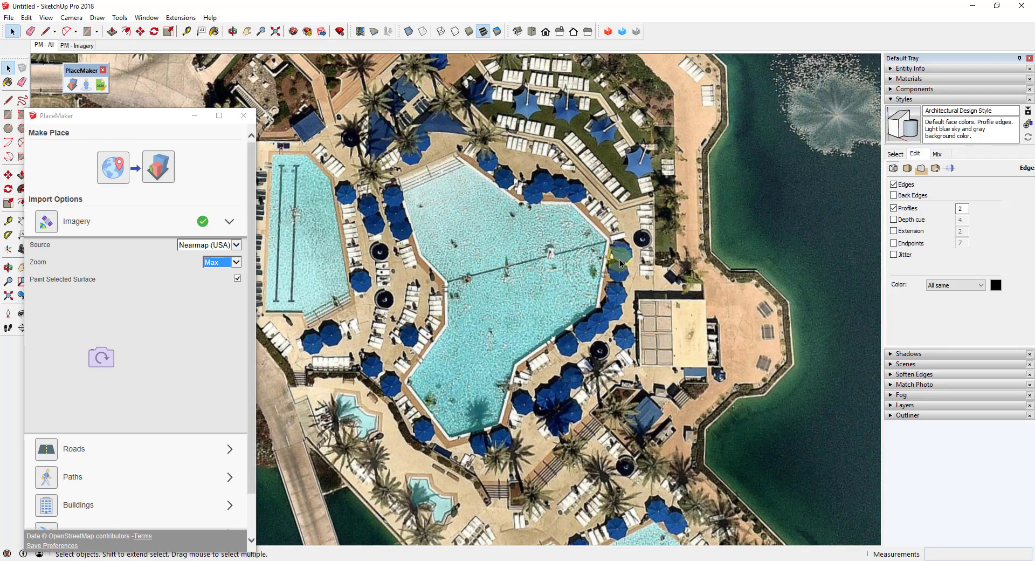
- Compare the extent of the Max rectangle with the surrounding imagery, and review the resort's pools, hotel wings and lakes
scroll(604, 266, "down", 9)
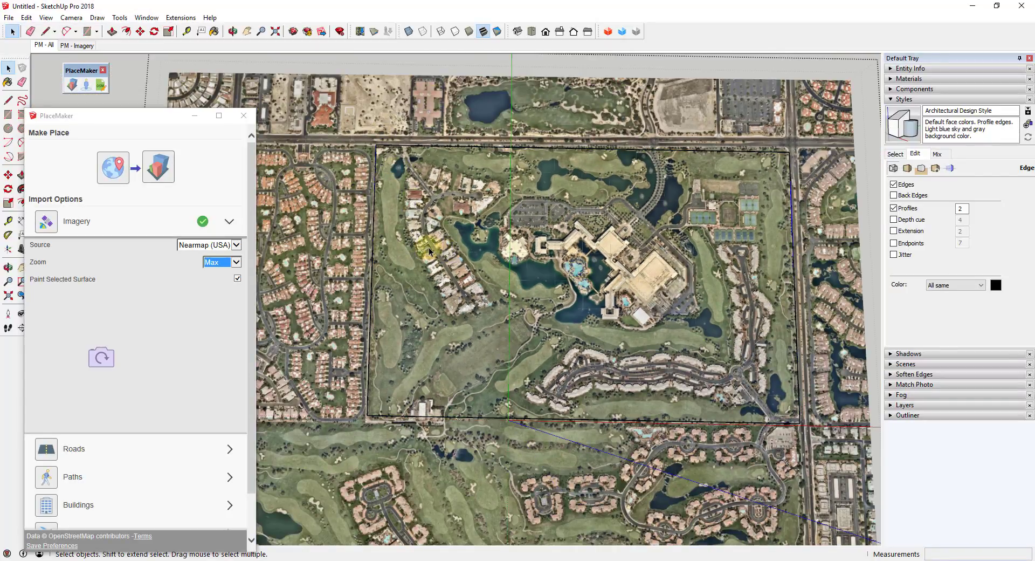
scroll(742, 348, "down", 6)
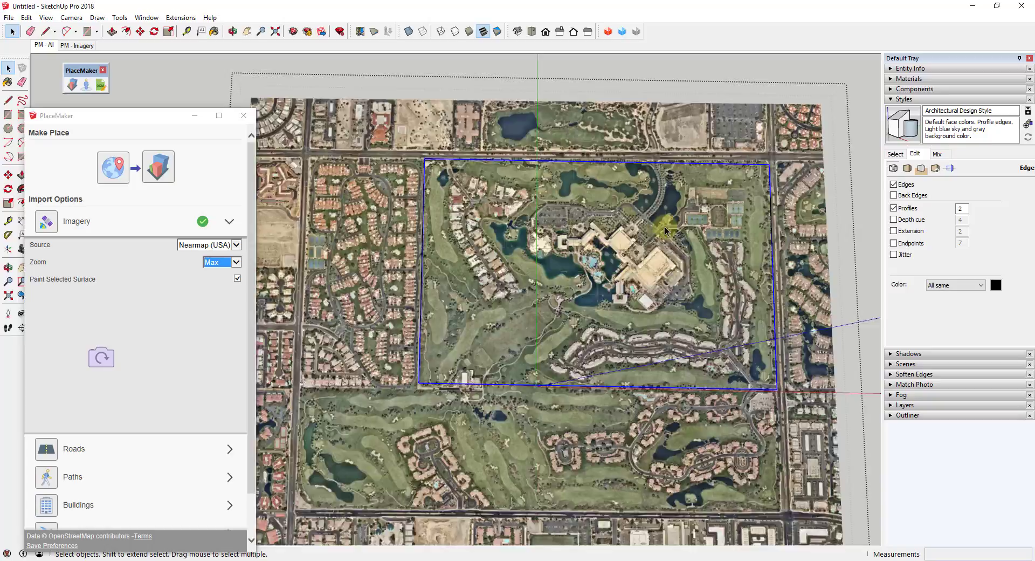
scroll(605, 370, "up", 2)
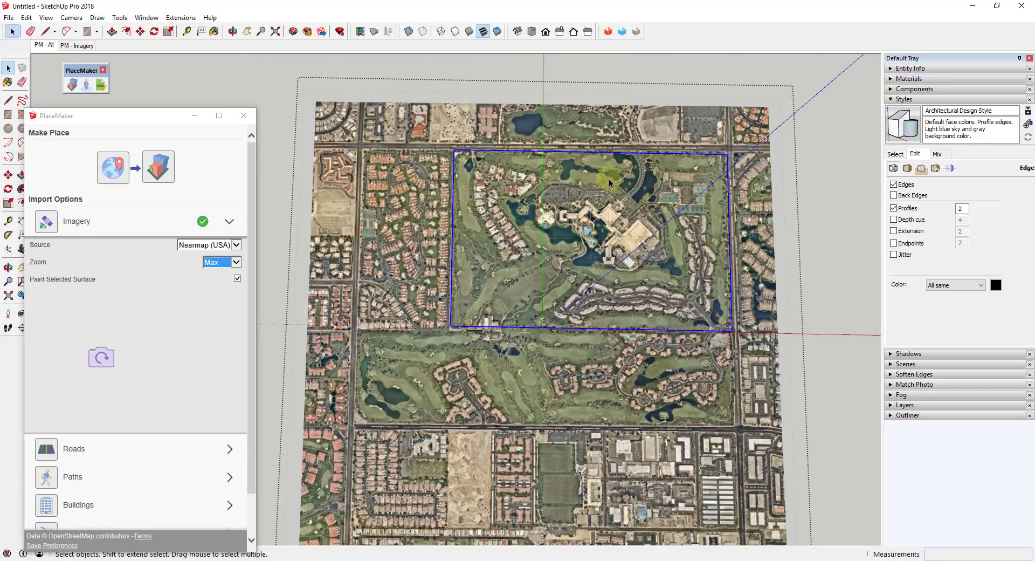
scroll(578, 226, "up", 12)
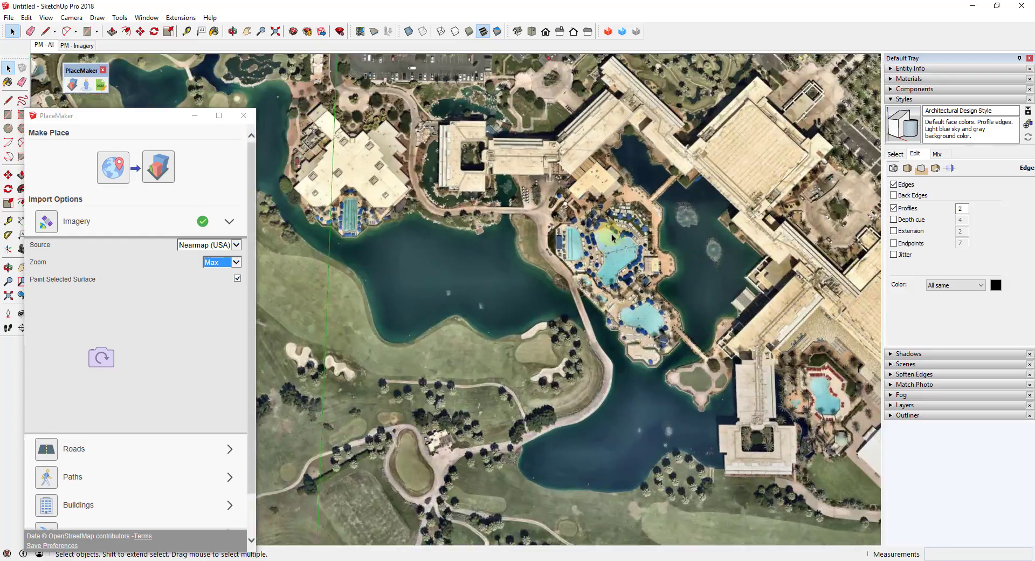
scroll(517, 285, "down", 8)
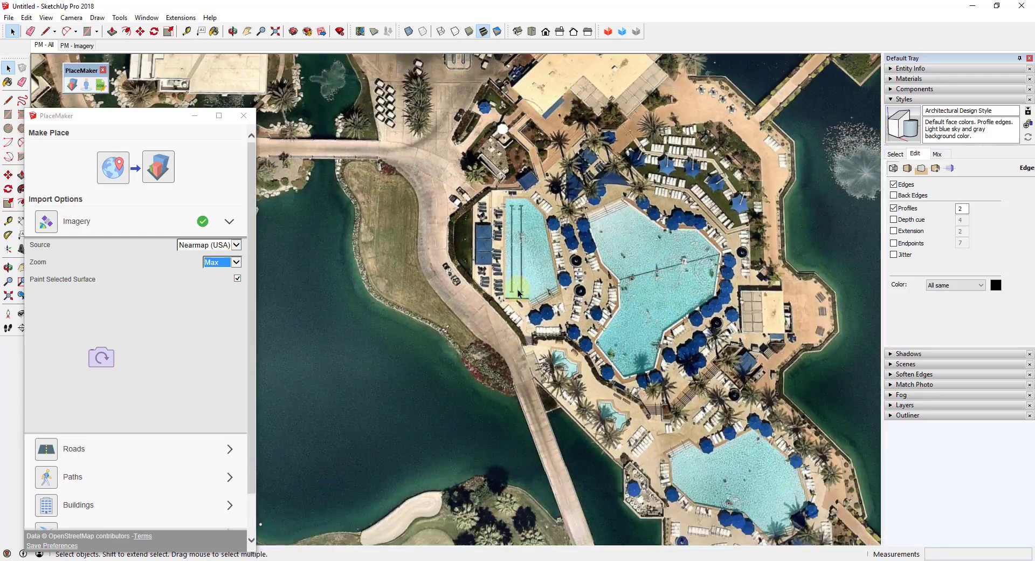
scroll(464, 195, "down", 2)
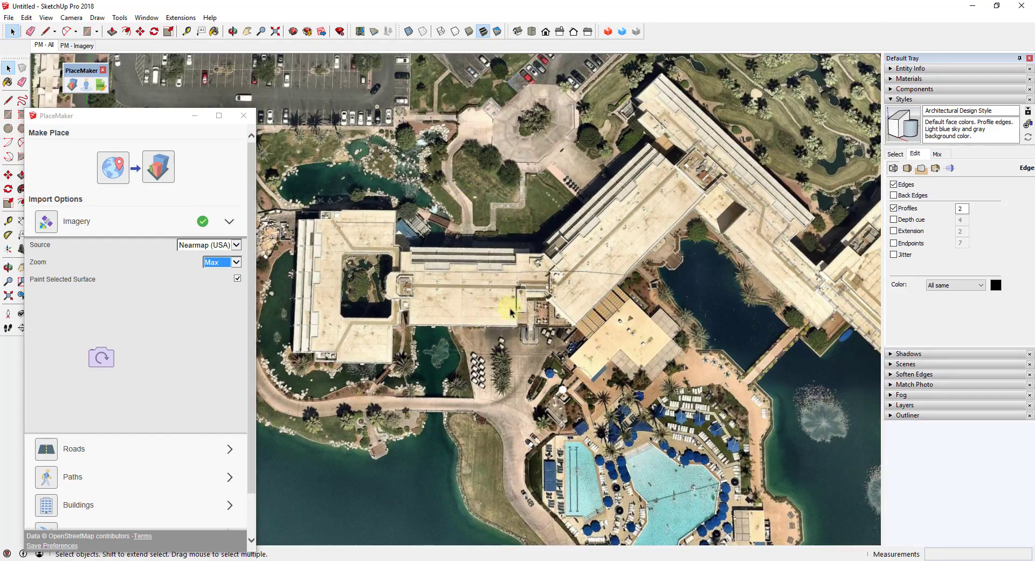
scroll(625, 275, "down", 3)
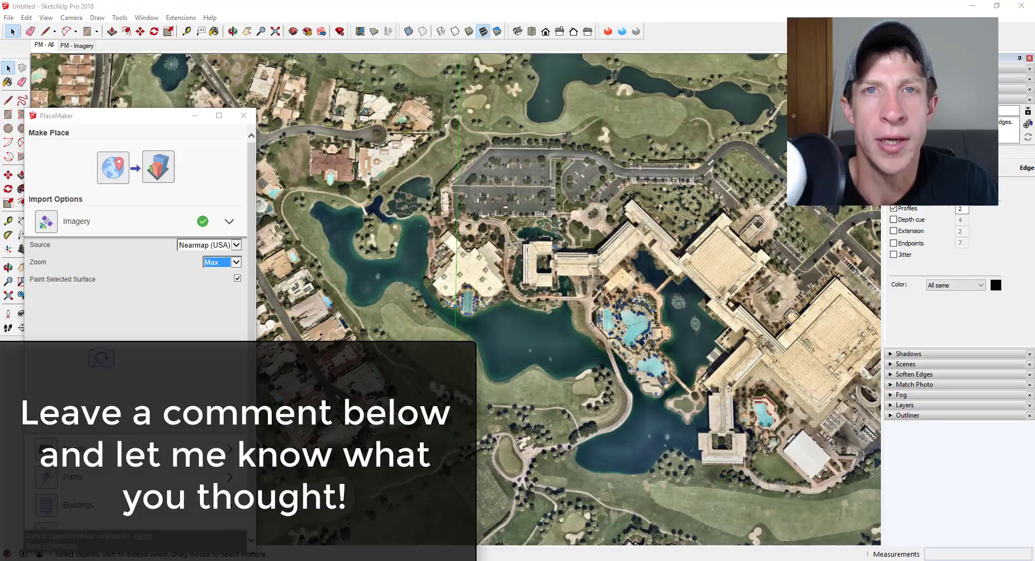